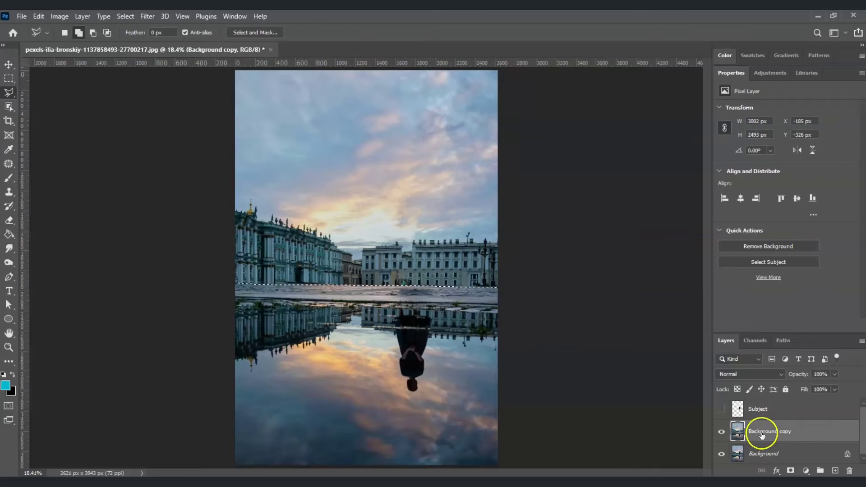
Preview the finished layered file, then return to the original single-layer photo of the woman.
left_click(721, 409)
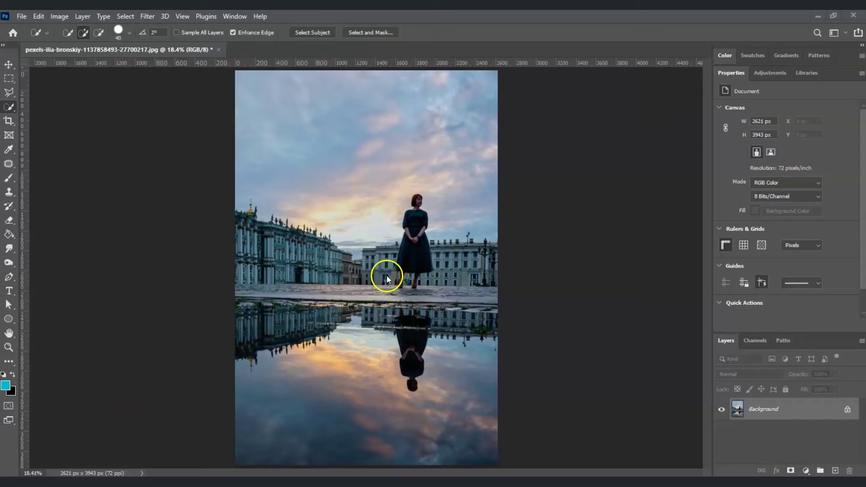
Lasso around the woman using the Object Selection Tool in Lasso mode, then zoom in on her.
left_click(9, 111)
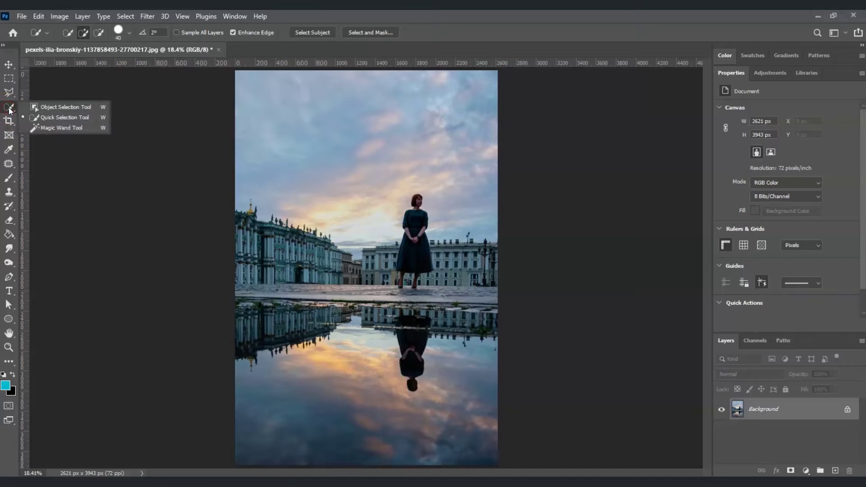
left_click(60, 108)
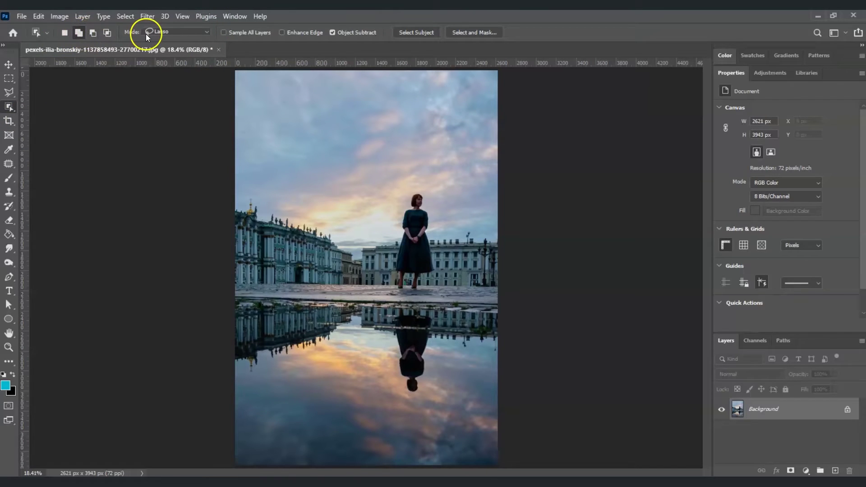
left_click(188, 31)
left_click(191, 45)
mouse_move(400, 231)
left_mouse_down()
mouse_move(401, 211)
mouse_move(427, 187)
left_mouse_up()
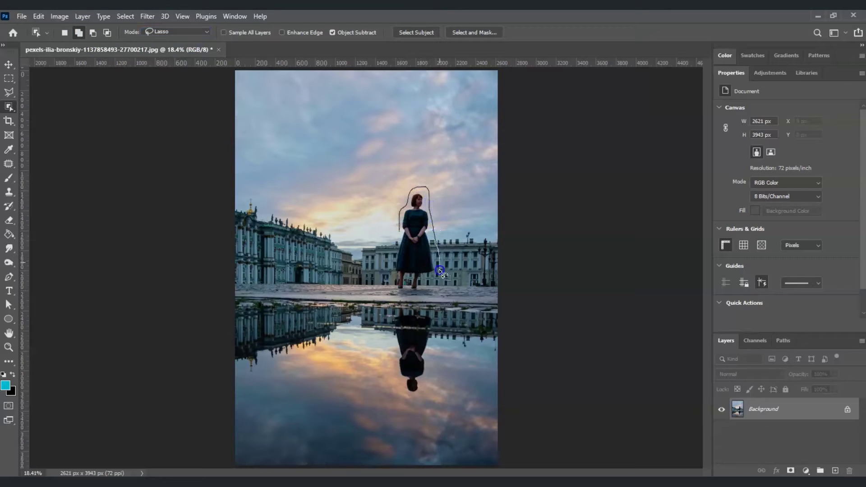
mouse_move(417, 299)
left_mouse_down()
mouse_move(395, 289)
mouse_move(389, 253)
left_mouse_up()
key("z")
left_click(411, 228)
left_click(321, 300)
Zoom in on the woman to 100%.
left_click(353, 287)
left_click(312, 304)
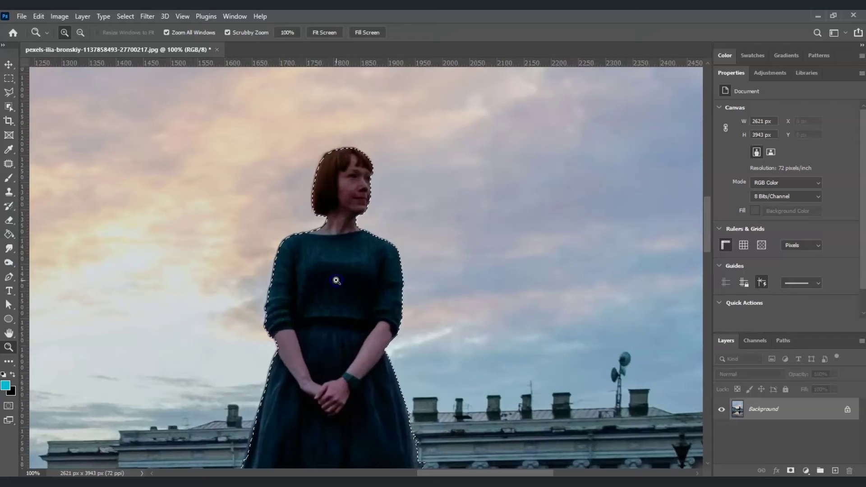
left_click_drag(708, 226, 706, 247)
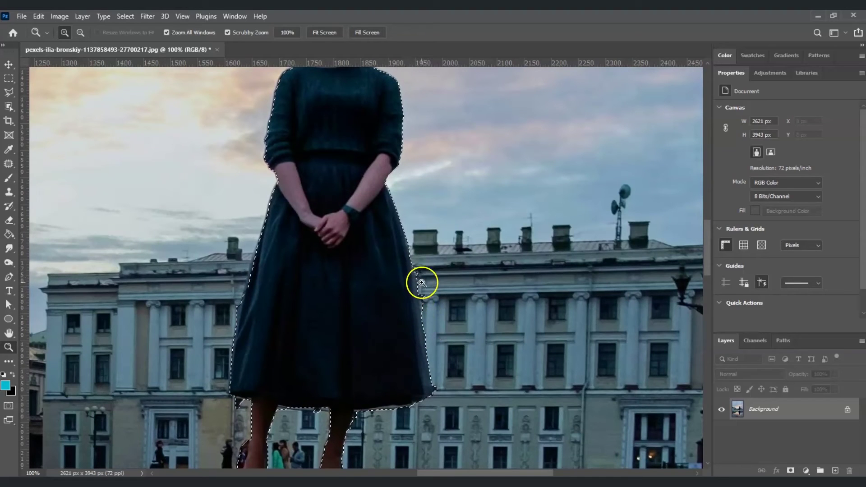
Subtract the background sliver beside the skirt with the Polygonal Lasso, then fit the image on screen.
left_click(11, 92)
left_click(44, 103)
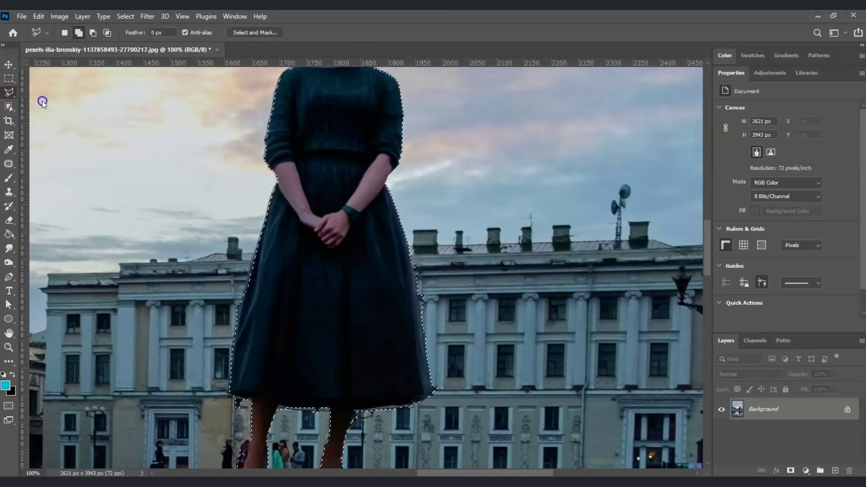
left_click(416, 263, "alt")
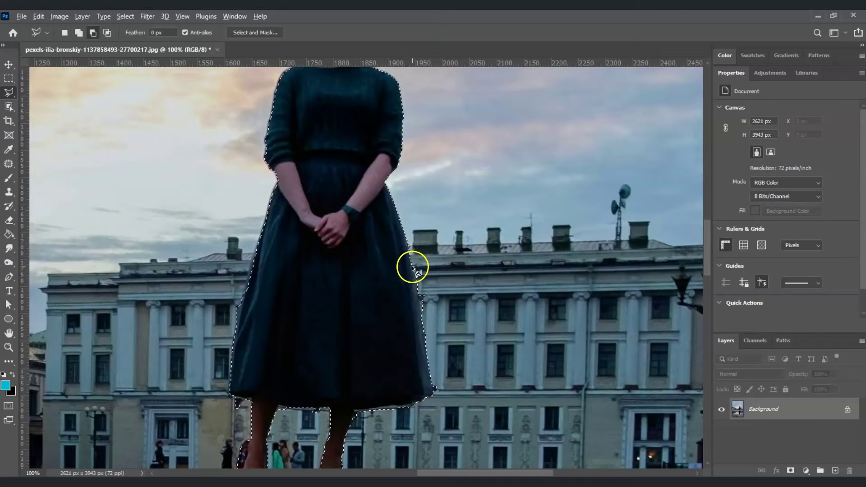
left_click(417, 309, "alt")
left_click(437, 314)
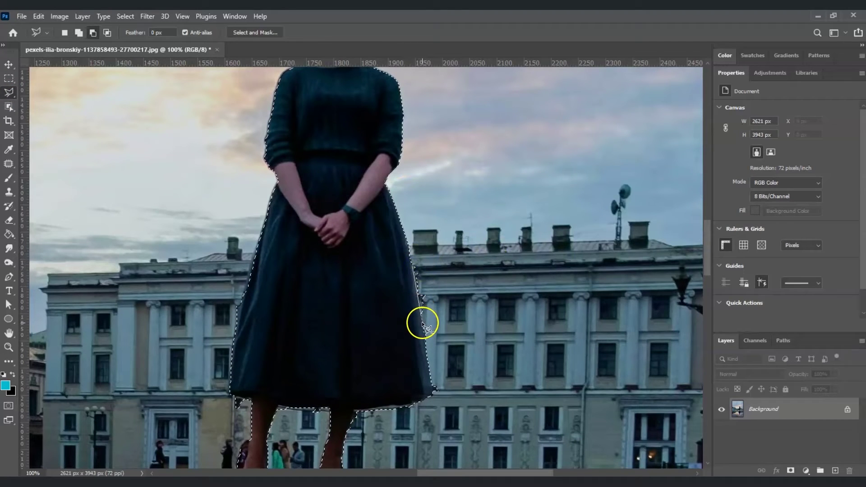
left_click(419, 231)
left_click(412, 261)
left_click(414, 270)
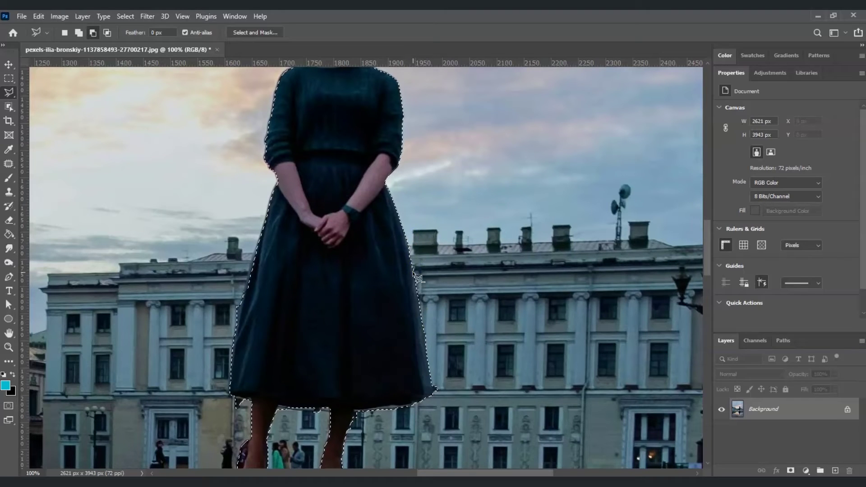
scroll(247, 304, "down", 5)
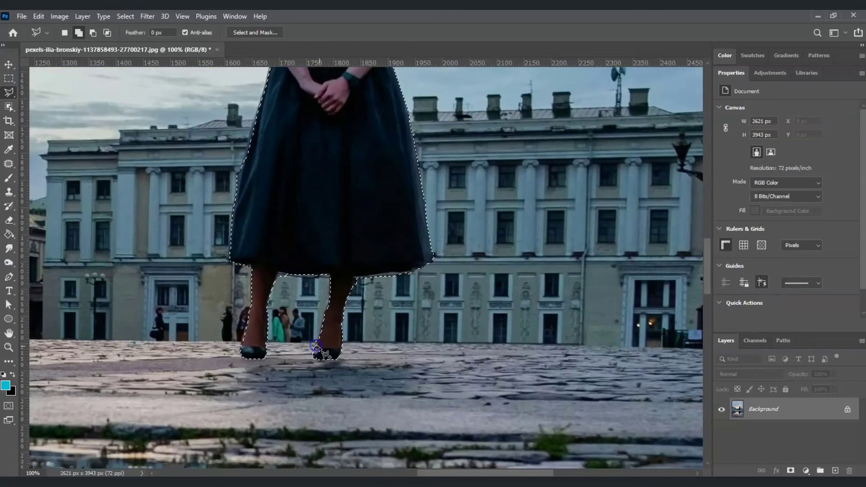
scroll(703, 208, "up", 7)
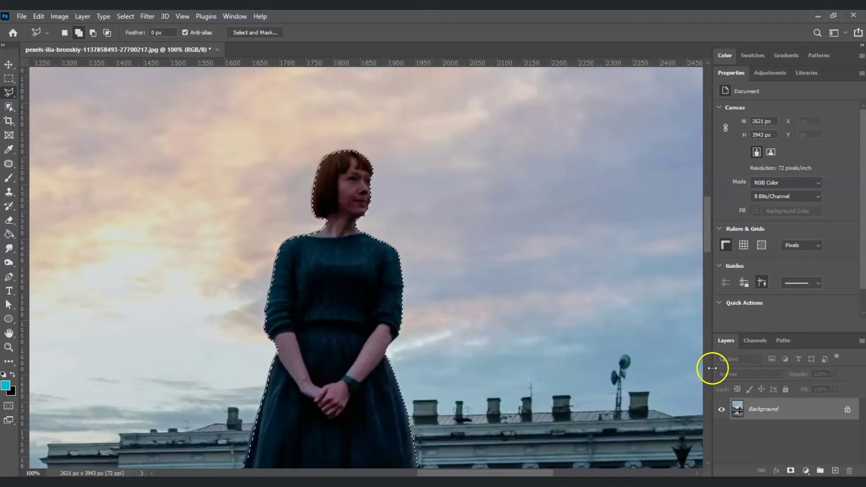
left_click(9, 347)
left_click(323, 33)
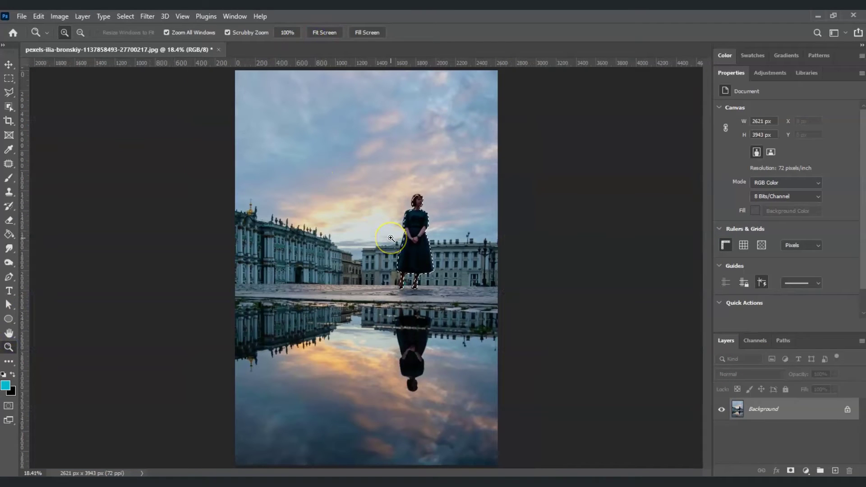
Copy the selected woman to a new layer with Ctrl+J, check the cut-out, and rename it 'Subject'.
key("ctrl+j")
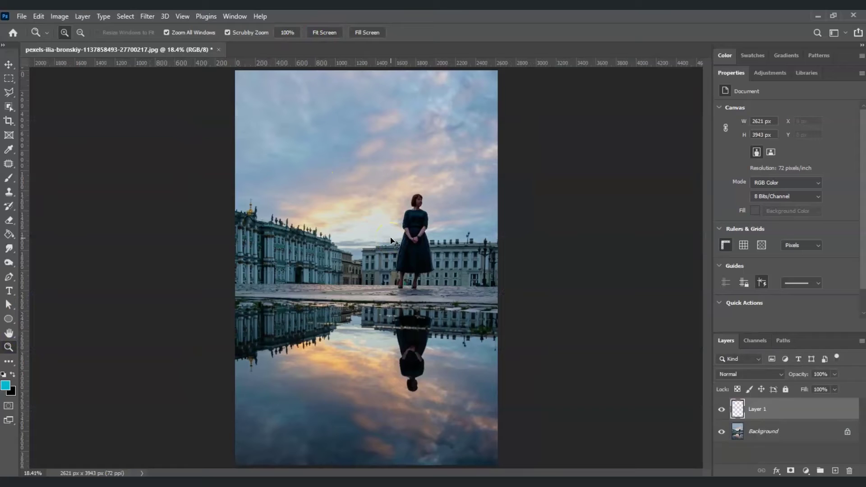
left_click(721, 432)
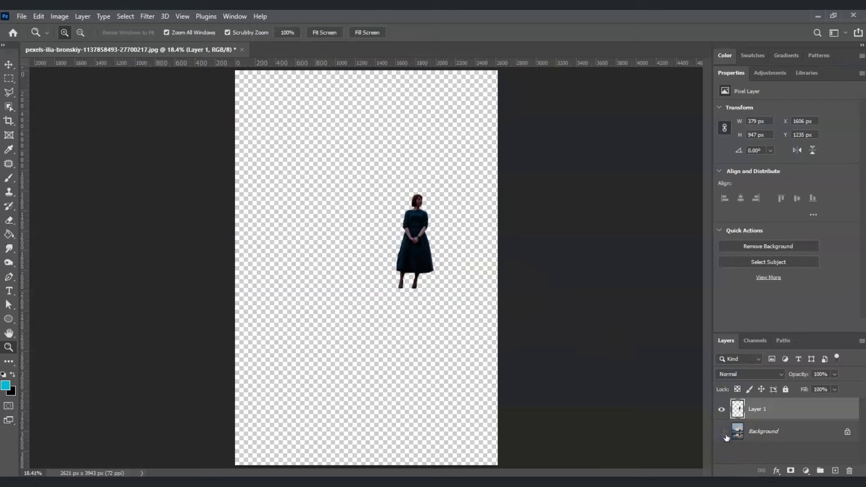
left_click(723, 434)
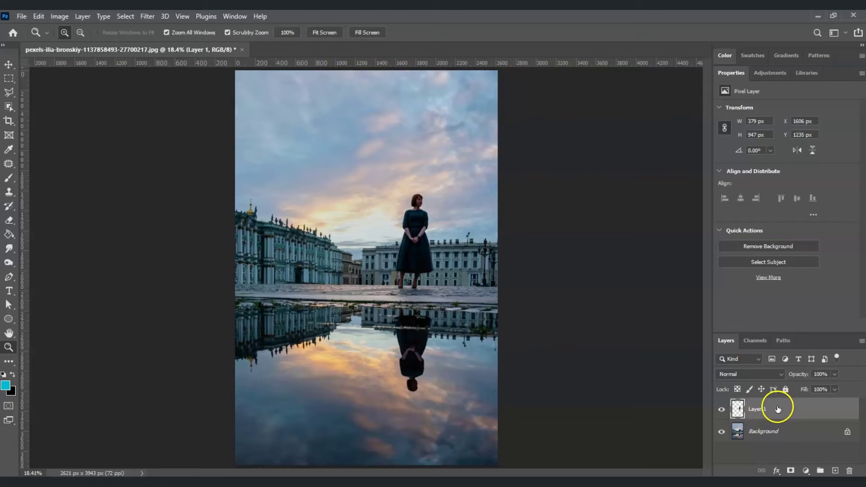
double_click(759, 409)
type("Subject")
left_click(786, 431)
key("l")
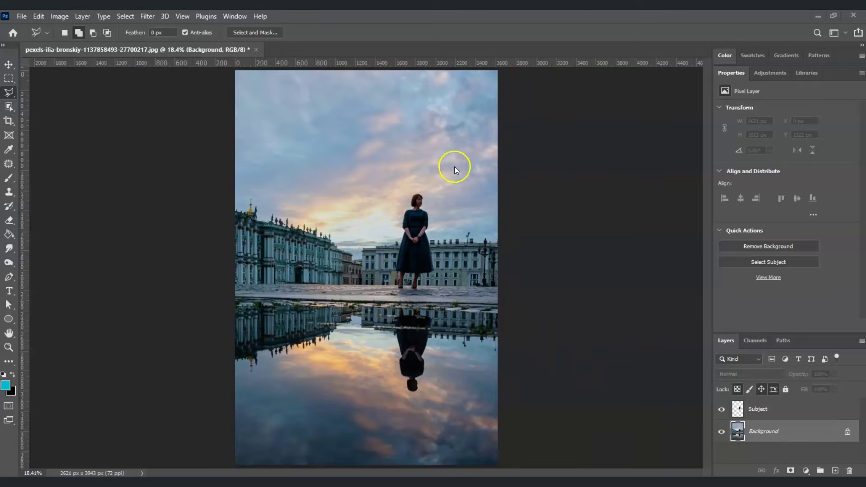
Duplicate the Background layer as 'Background copy'.
mouse_move(775, 436)
left_mouse_down()
mouse_move(764, 426)
mouse_move(771, 431)
left_mouse_up()
left_click(772, 432)
right_click(765, 430)
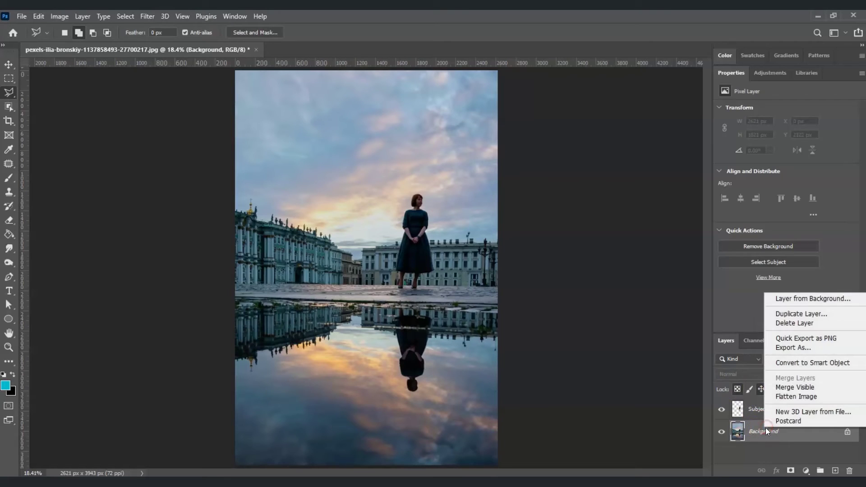
left_click(806, 314)
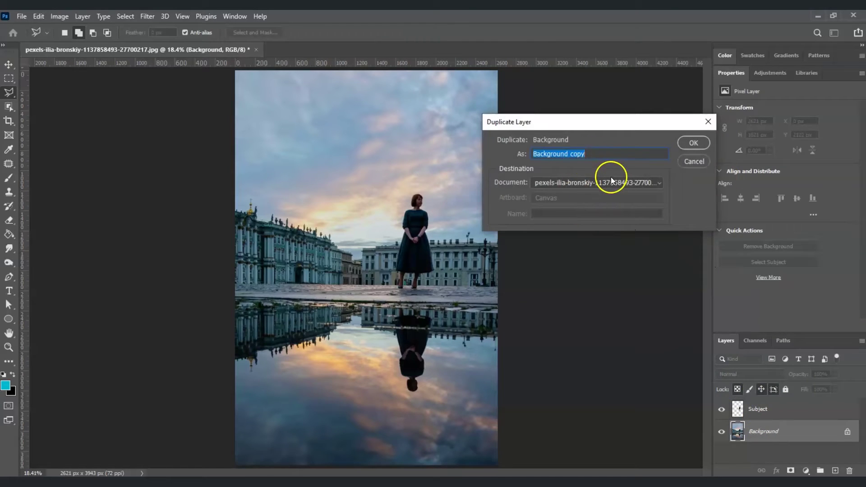
left_click(692, 143)
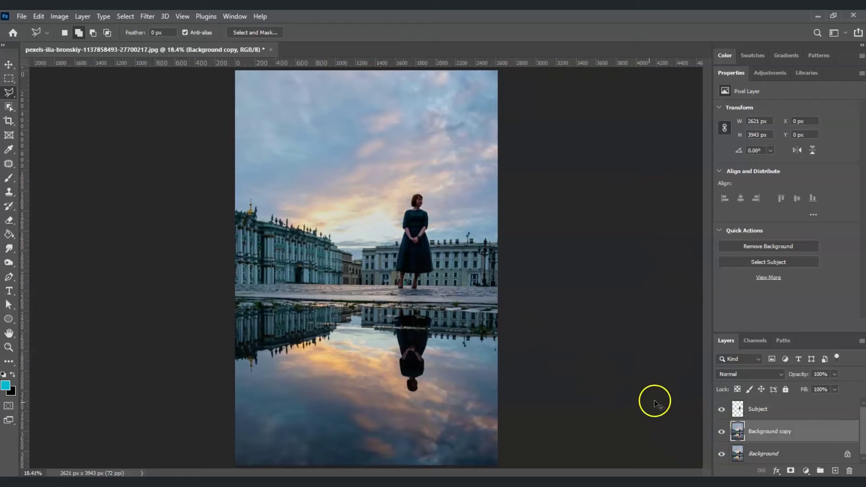
Reload the woman's outline from Subject and lasso-add the area around her legs.
left_click(738, 411, "ctrl")
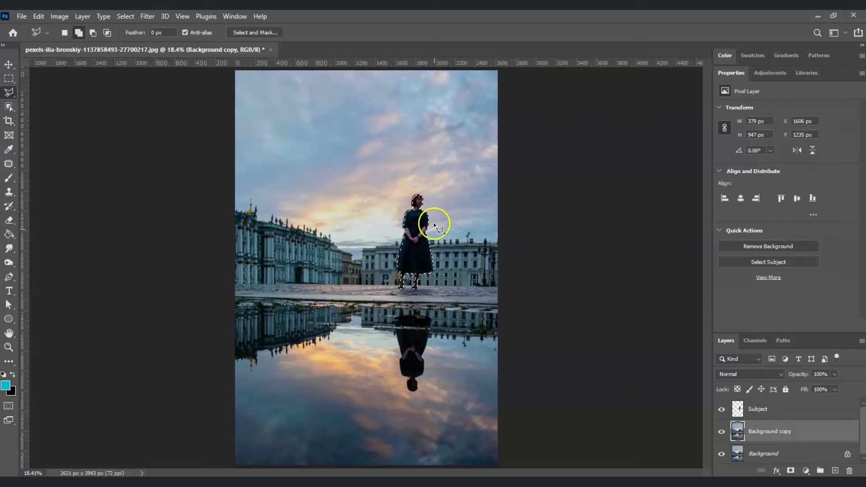
mouse_move(417, 290)
left_mouse_down()
mouse_move(445, 257)
mouse_move(418, 288)
mouse_move(493, 316)
mouse_move(451, 283)
left_mouse_up()
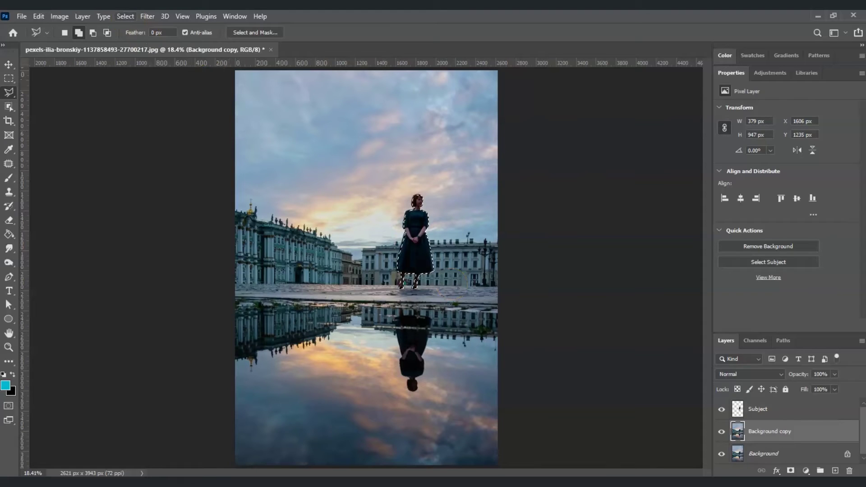
left_click(125, 16)
Expand the woman's selection by 5 pixels with Select > Modify > Expand.
left_click(175, 181)
left_click(260, 200)
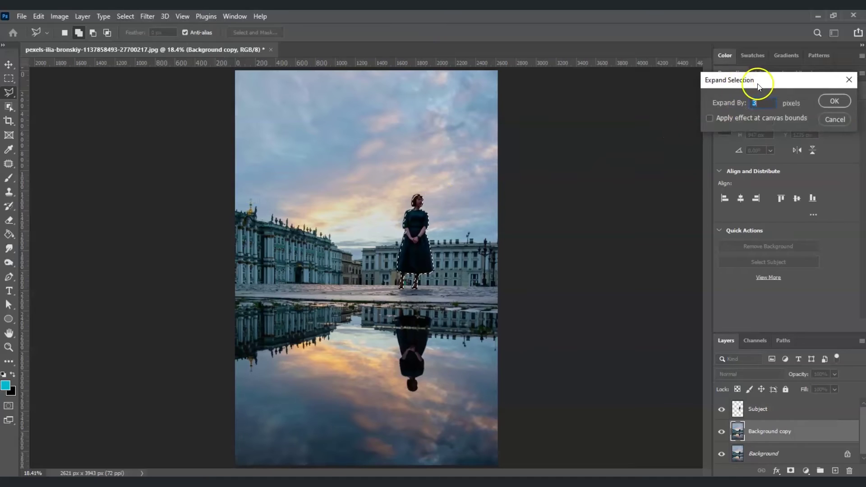
left_click_drag(738, 85, 566, 146)
left_click_drag(638, 134, 613, 147)
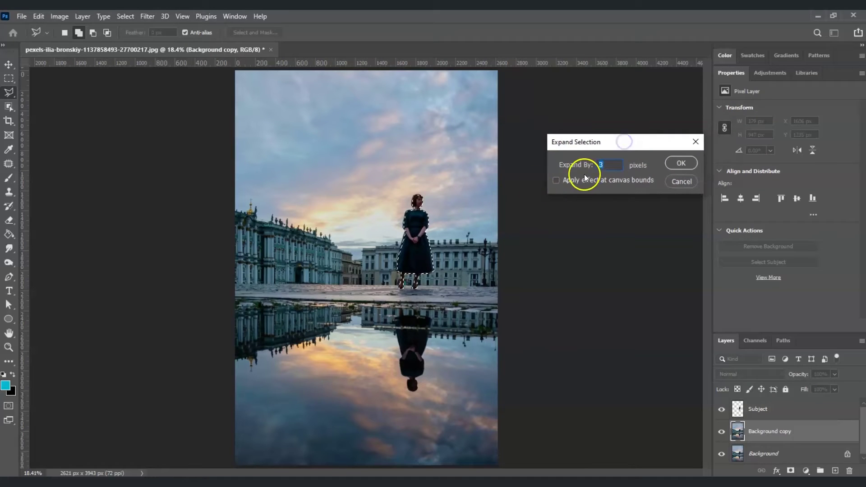
left_click(681, 164)
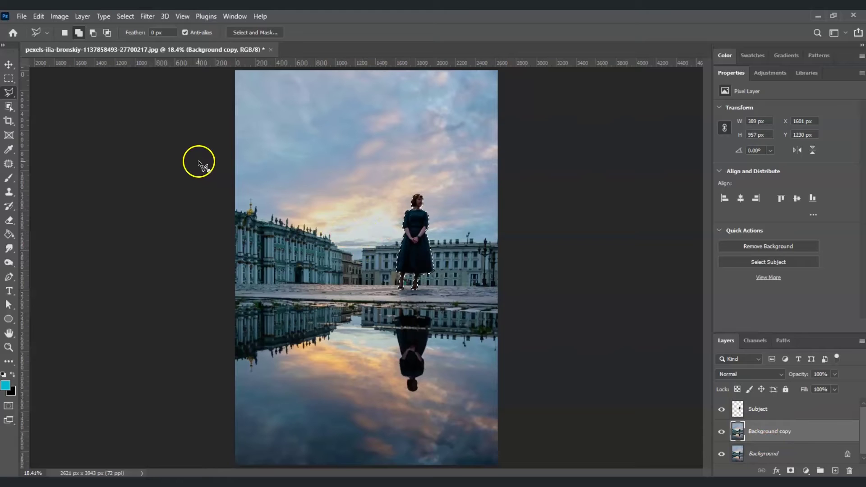
Fill the selection on Background copy with Content-Aware at 100% opacity, then hide Subject to check.
left_click(39, 17)
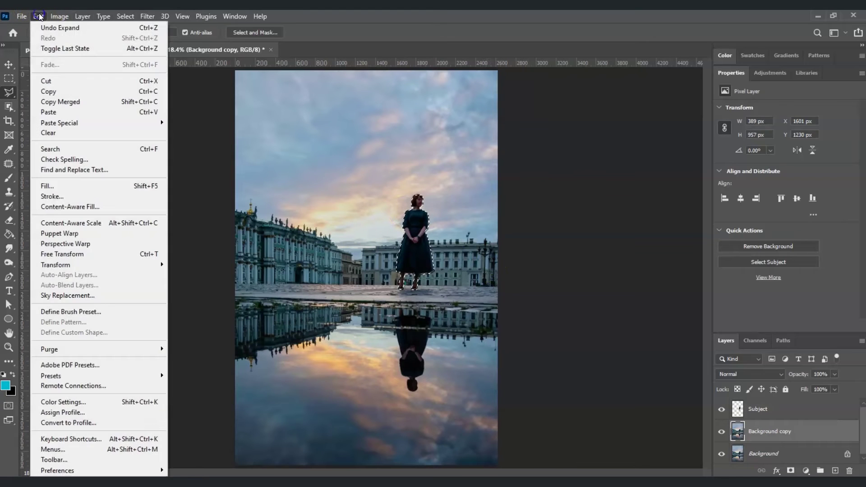
left_click(95, 185)
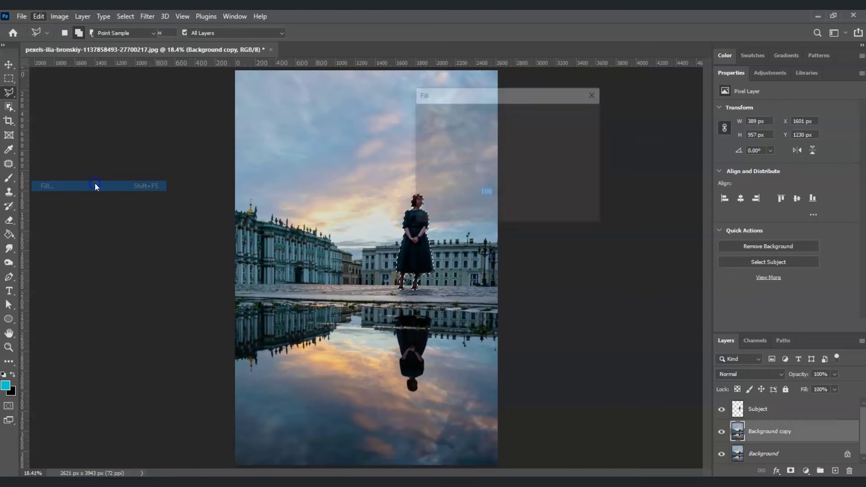
left_click_drag(471, 94, 207, 136)
left_click(236, 156)
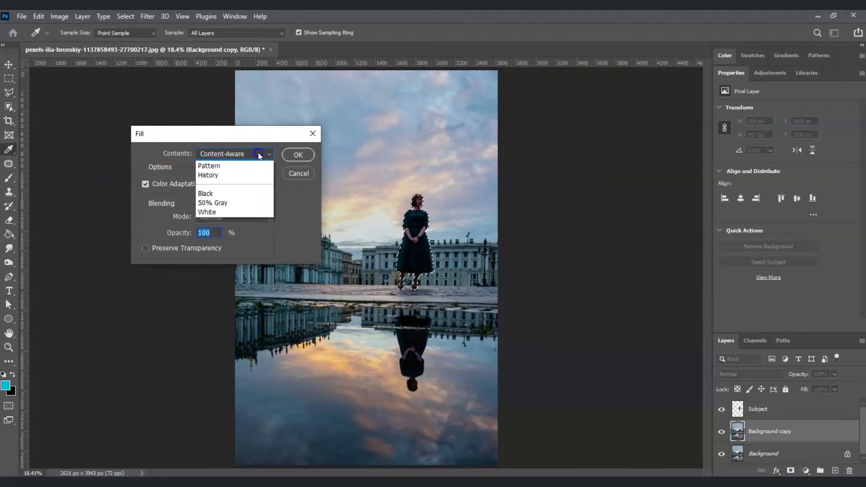
left_click(251, 200)
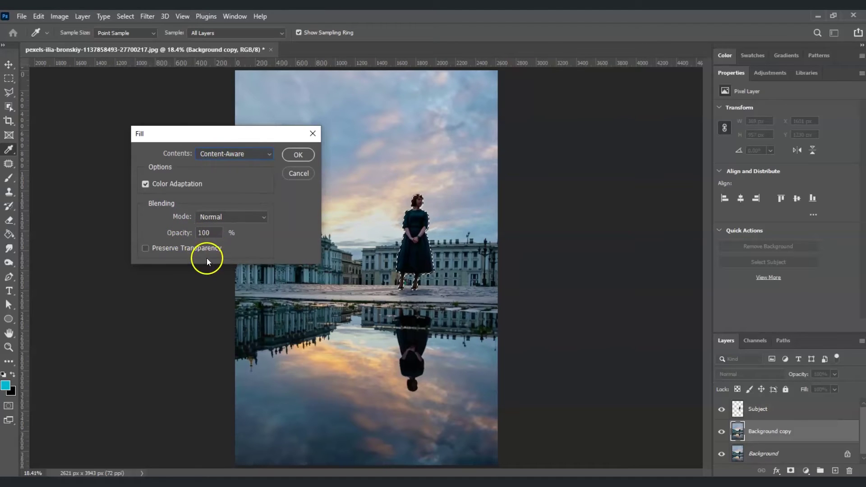
left_click(297, 156)
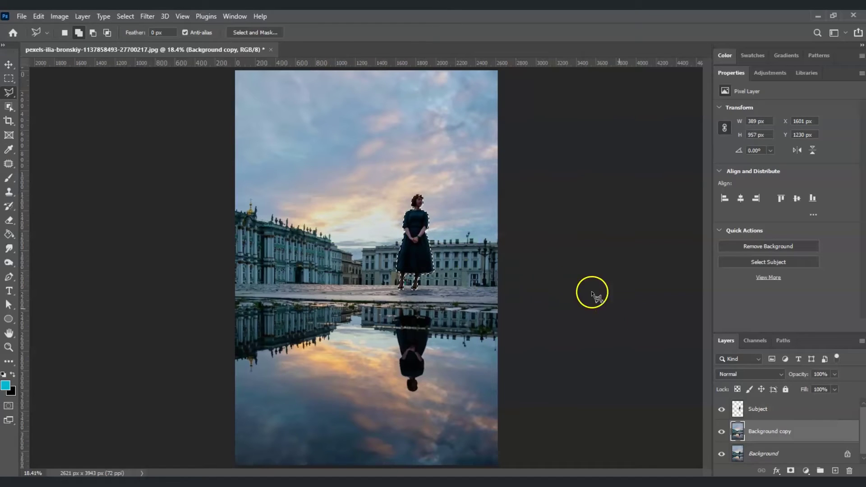
left_click(722, 410)
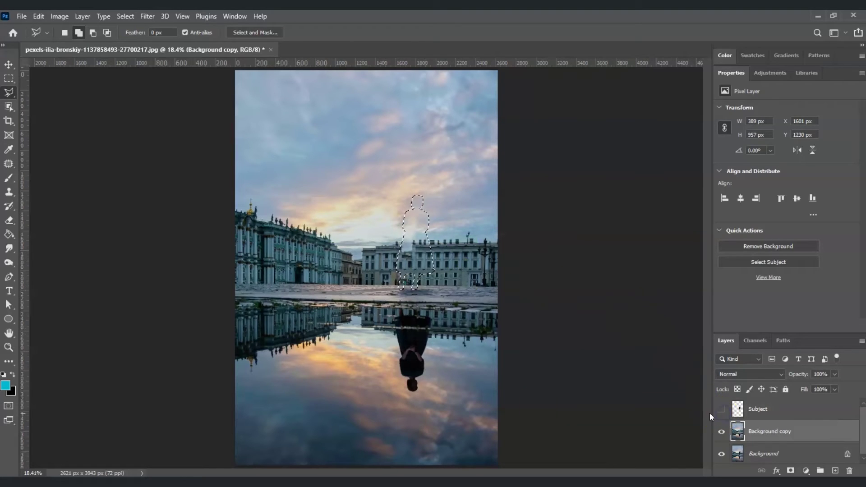
Compare with the Subject layer shown, leave it hidden, and clear the selection.
left_click(721, 409)
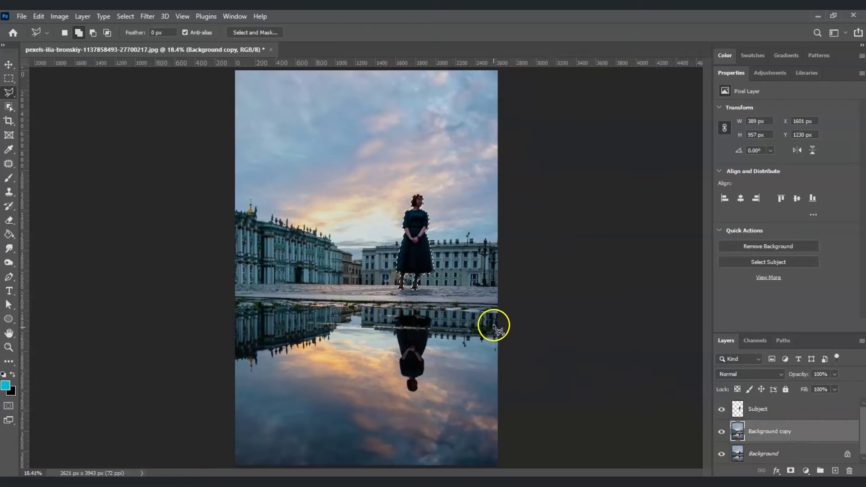
left_click(721, 409)
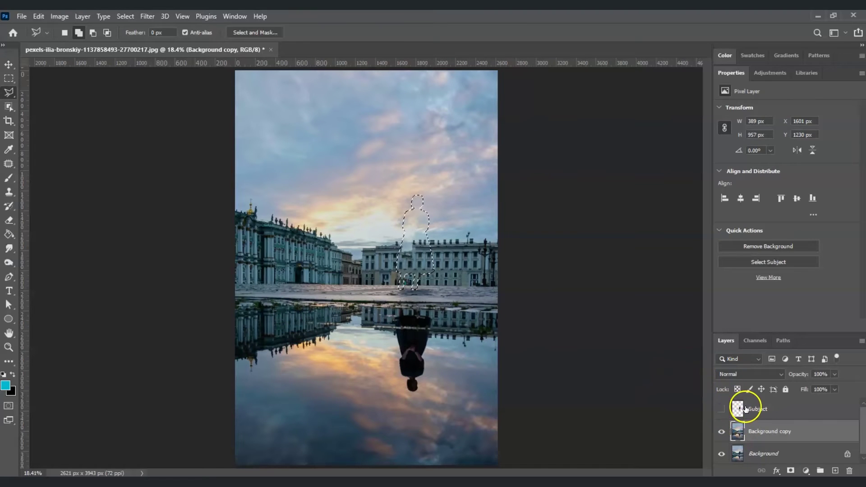
left_click(476, 305)
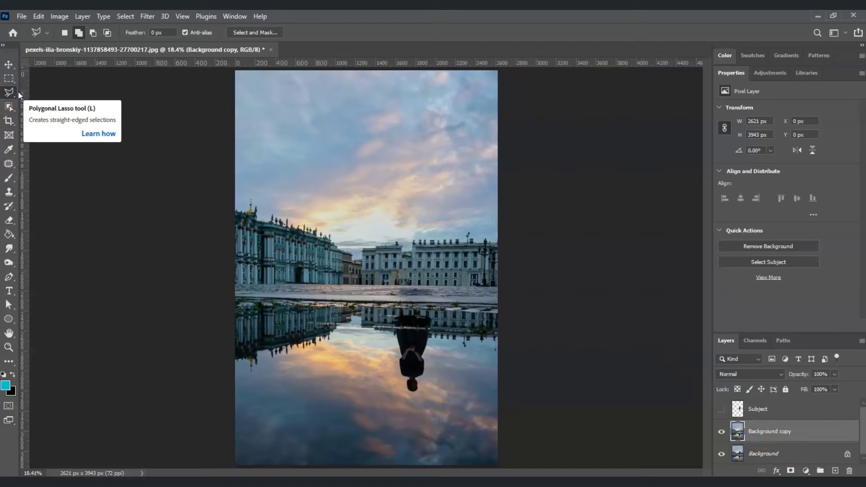
Polygonal-lasso everything above the pavement edge and copy it to Layer 1 with Ctrl+J.
left_click(229, 283)
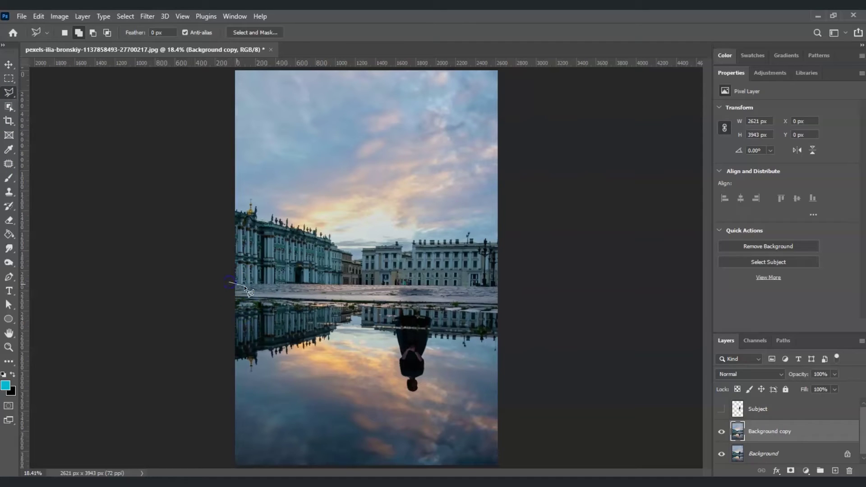
left_click(255, 283)
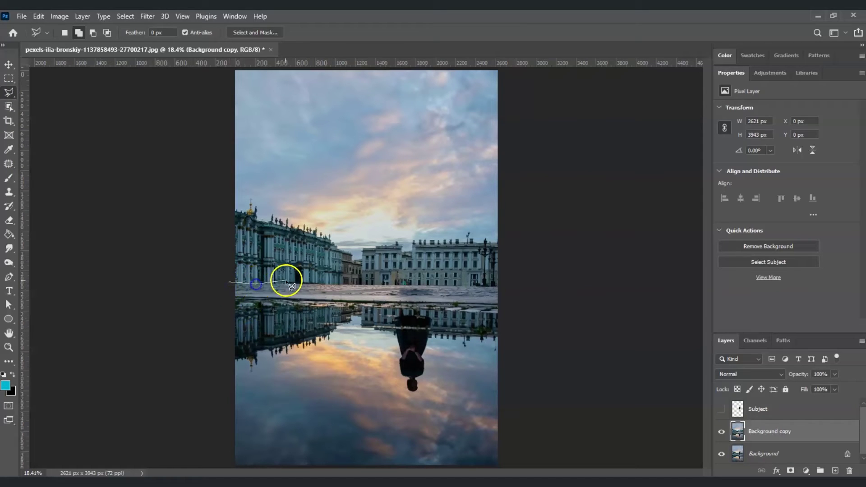
left_click(507, 291)
left_click(505, 68)
left_click(219, 69)
left_click(223, 284)
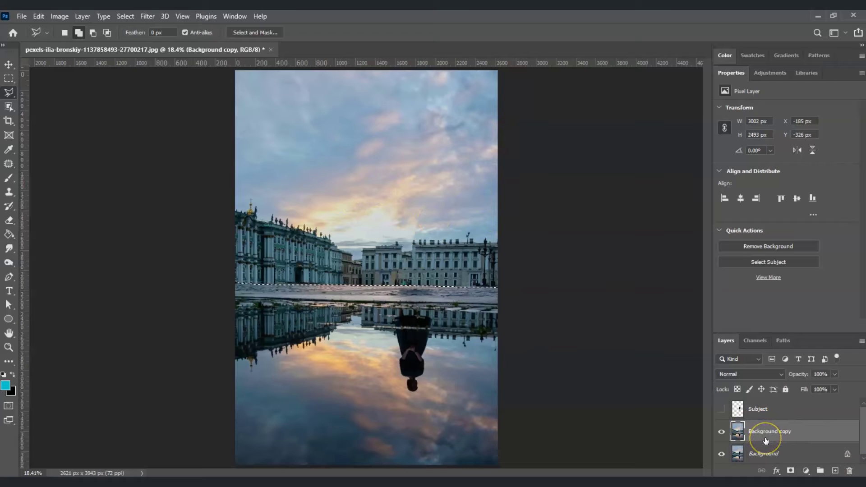
key("ctrl+j")
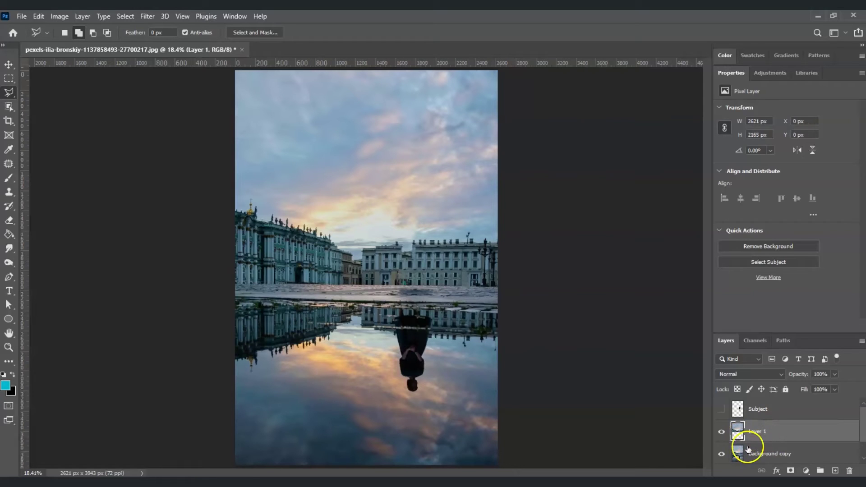
scroll(721, 451, "down", 1)
left_click(722, 431)
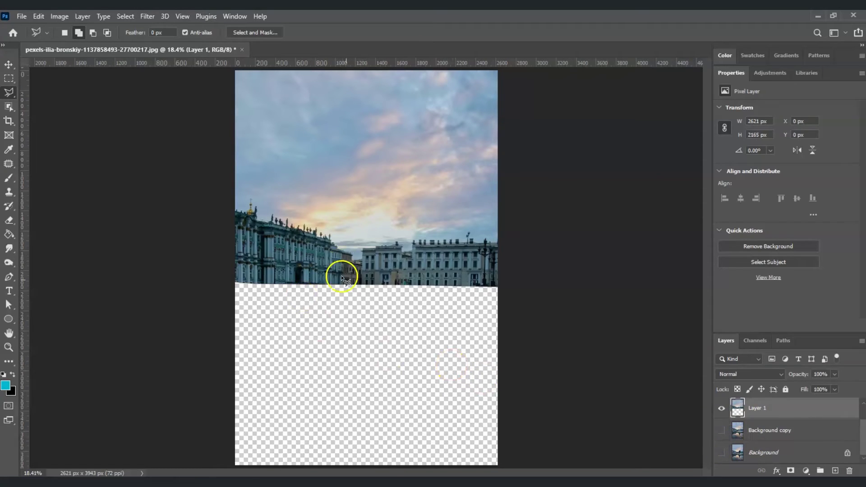
left_click(722, 431)
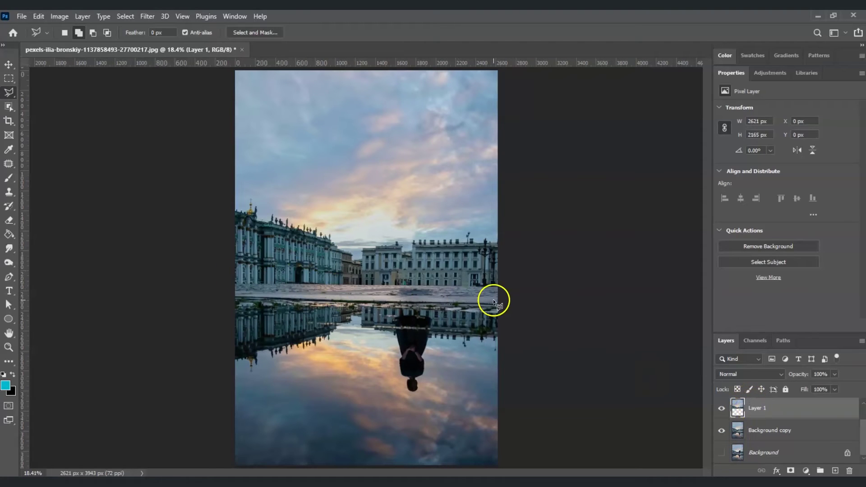
Load and invert Layer 1's selection, then copy the reflection from Background copy into Layer 2.
left_click(738, 409, "ctrl")
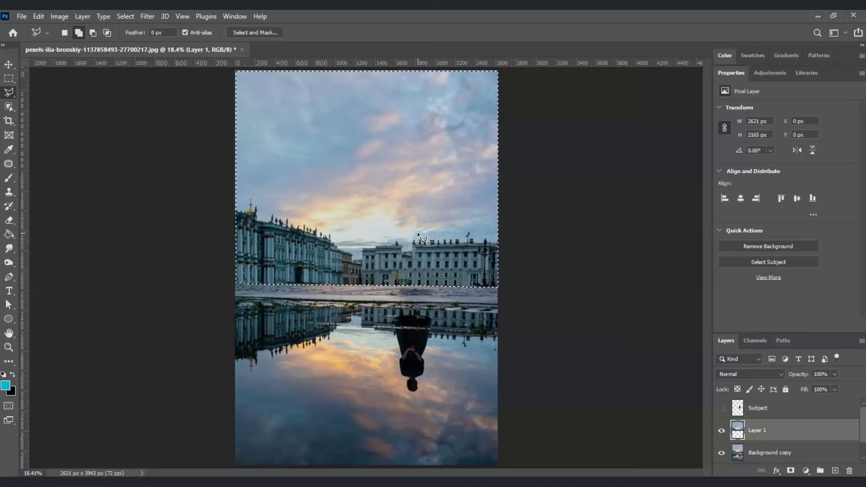
key("ctrl+shift+i")
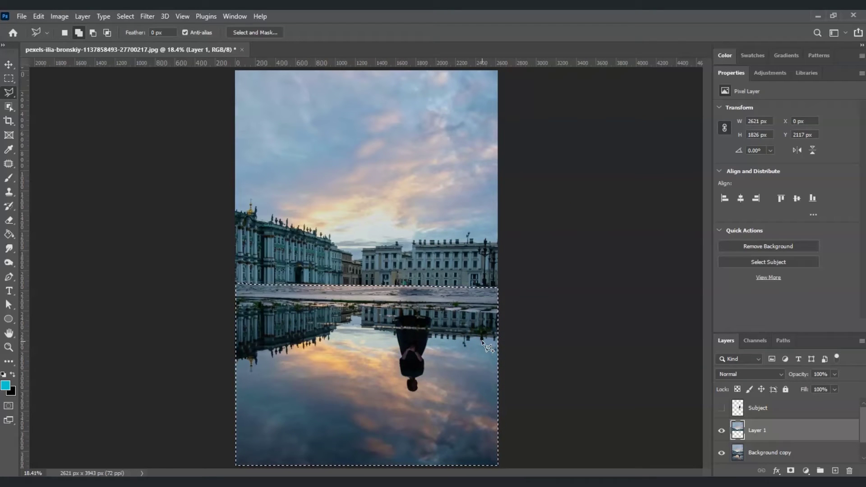
key("ctrl+j")
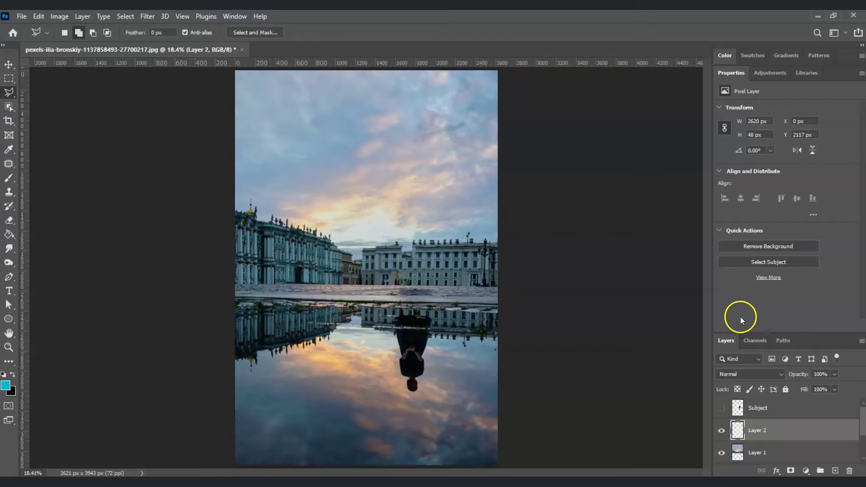
key("ctrl+z")
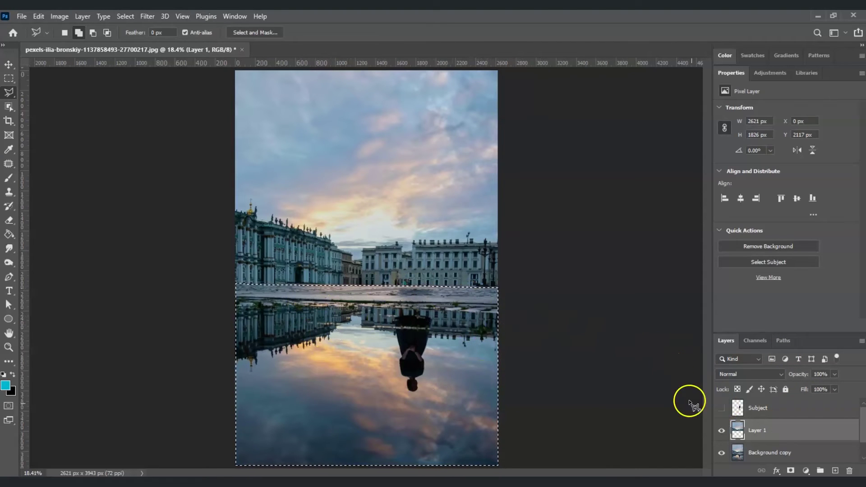
left_click(765, 454)
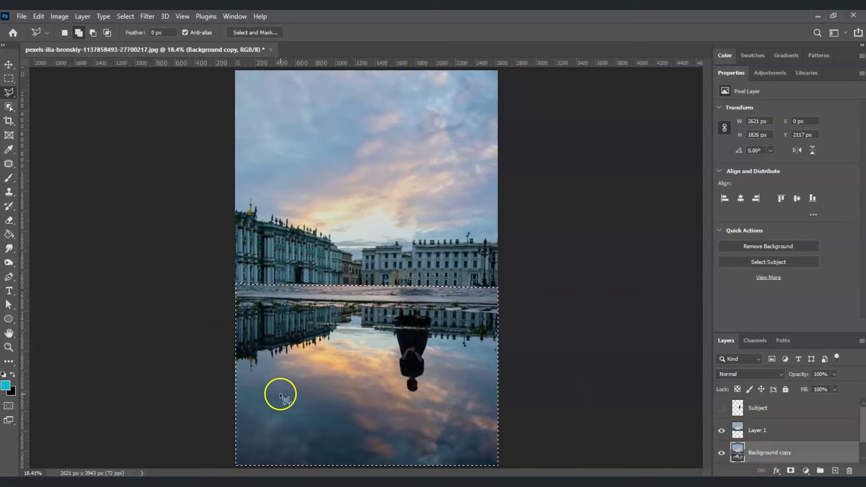
key("ctrl+j")
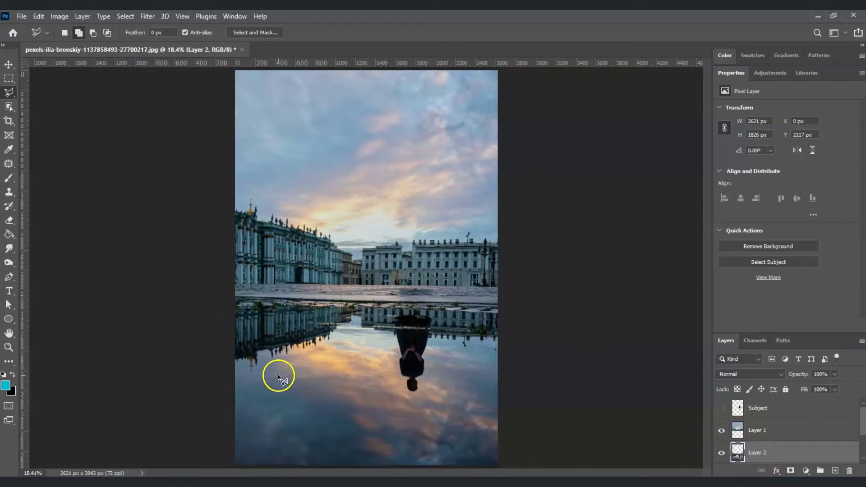
scroll(744, 435, "down", 1)
left_click(720, 409)
left_click(721, 451)
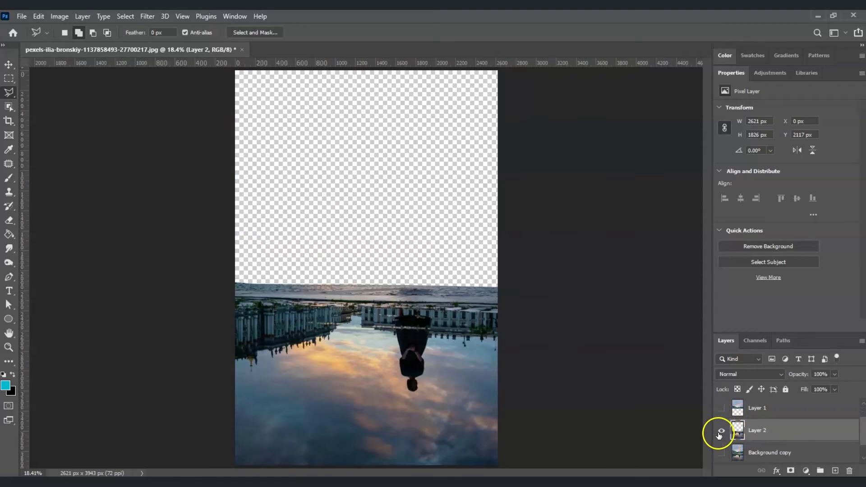
Rename Layer 2 to 'botto,' and Layer 1 to 'top part'.
left_click(722, 432)
left_click(721, 431)
double_click(758, 431)
type("botto,")
left_click(721, 430)
left_click(721, 409)
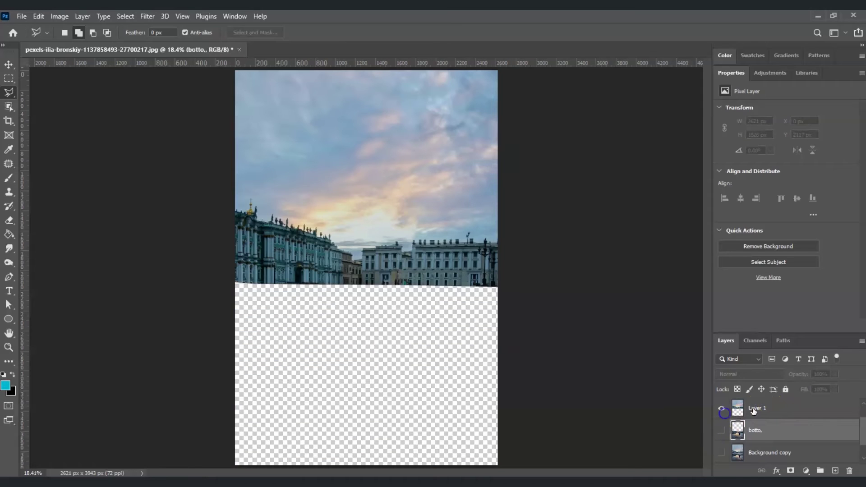
double_click(761, 408)
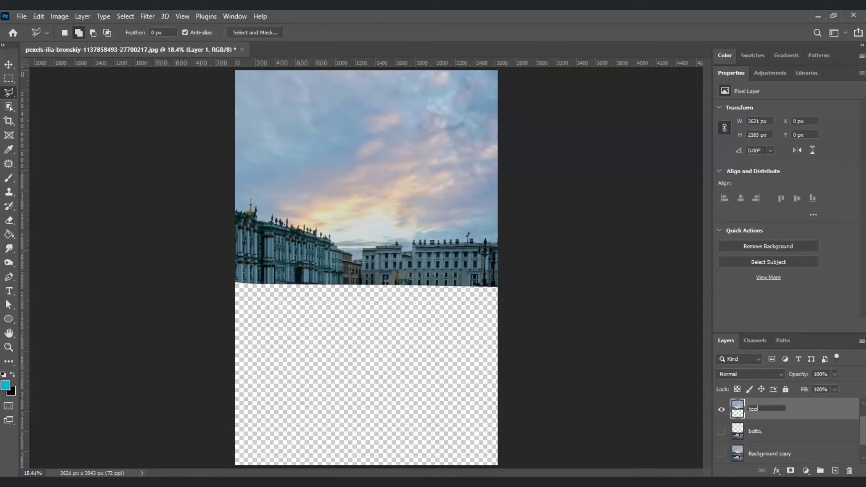
type("top part")
key("Tab")
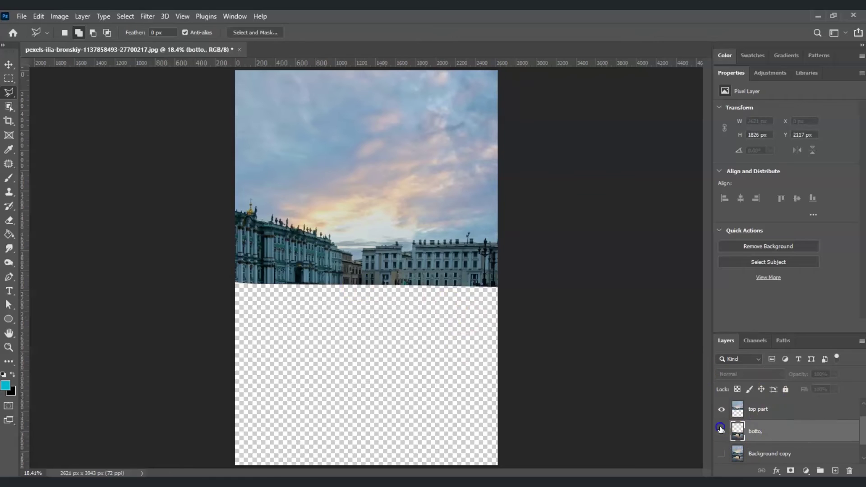
Make the bottom and Subject layers visible again and select the top part layer.
left_click(721, 430)
scroll(719, 406, "up", 1)
left_click(721, 409)
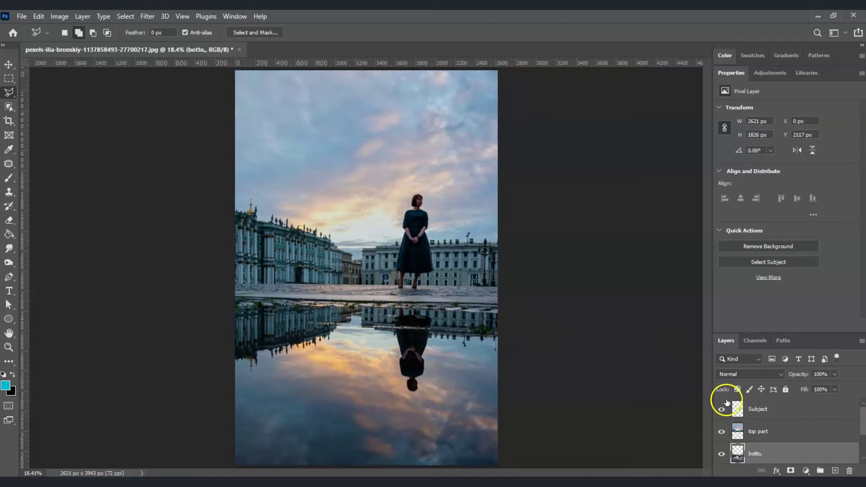
left_click(744, 432)
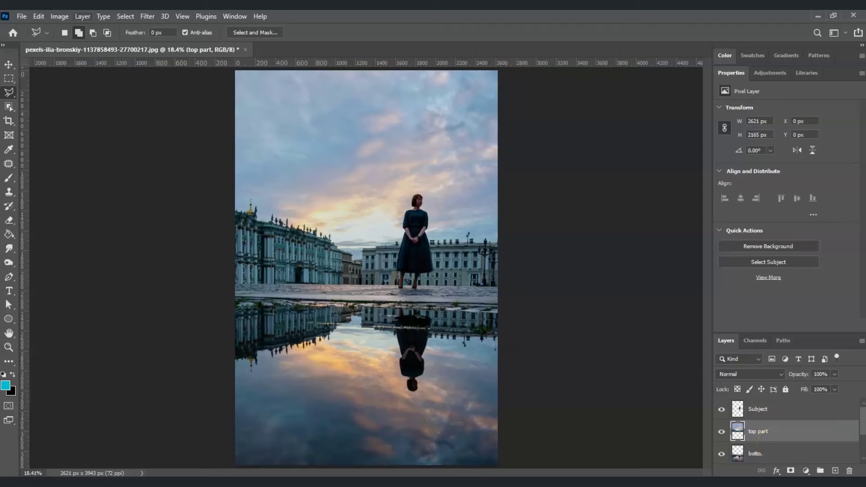
left_click(125, 17)
Apply Filter > Blur Gallery > Path Blur to the top part layer.
left_click(147, 16)
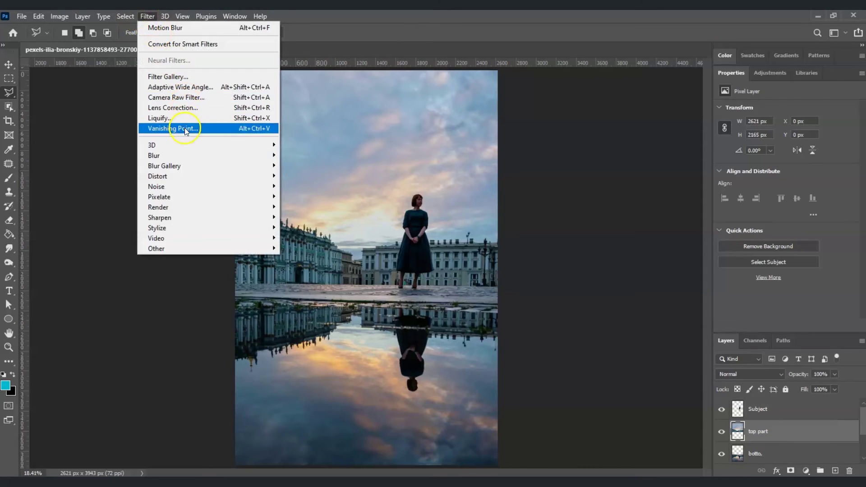
mouse_move(208, 166)
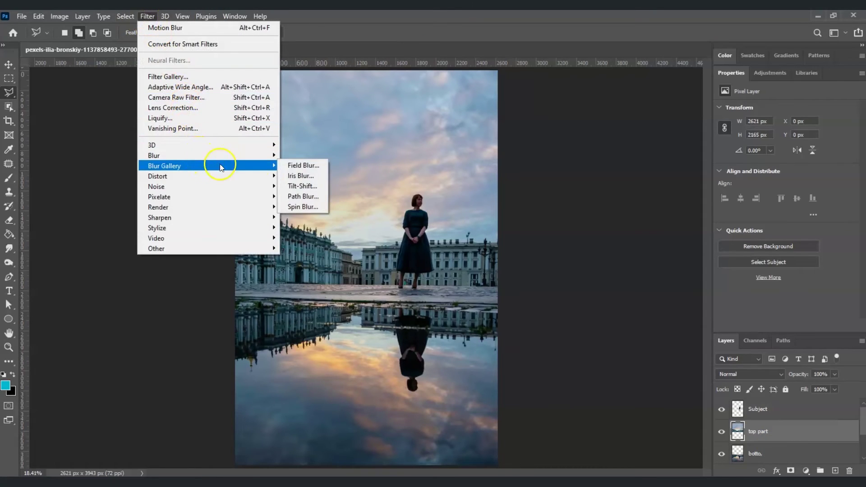
left_click(303, 196)
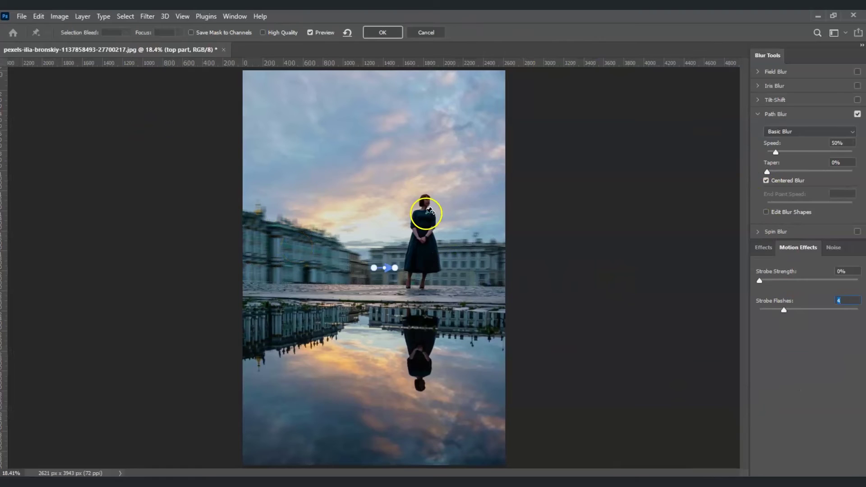
Drag the blur path endpoints so the arrow runs vertically from the reflection up into the sky.
left_click_drag(375, 270, 381, 298)
left_click(395, 268)
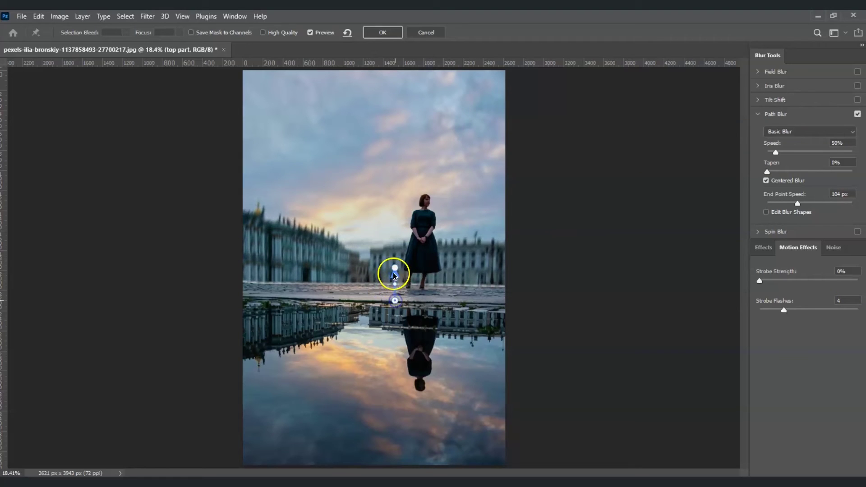
left_click_drag(383, 221, 402, 176)
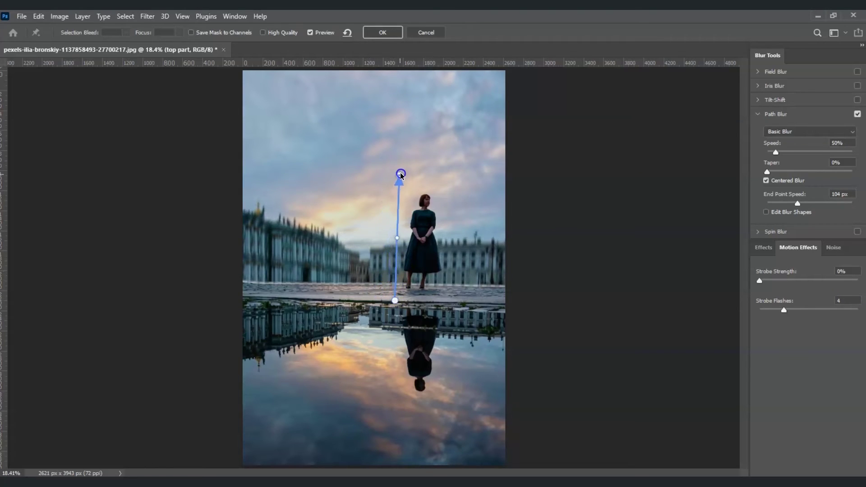
left_click(395, 302)
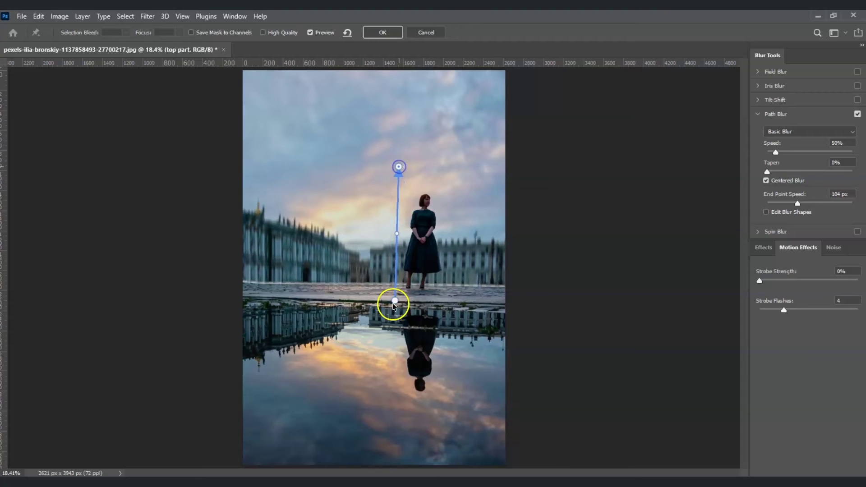
left_click_drag(393, 339, 399, 343)
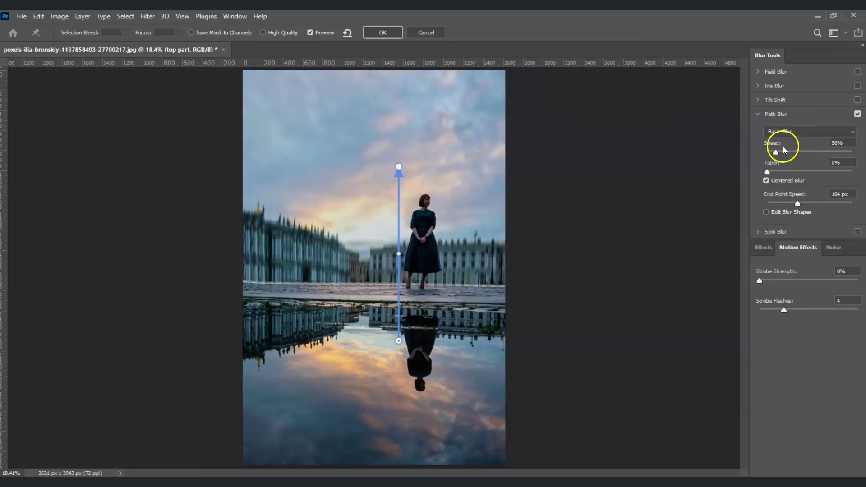
Set Path Blur speed to 130%, End Point Speed to 140 px and Taper to 20%, then apply.
left_click_drag(776, 152, 787, 156)
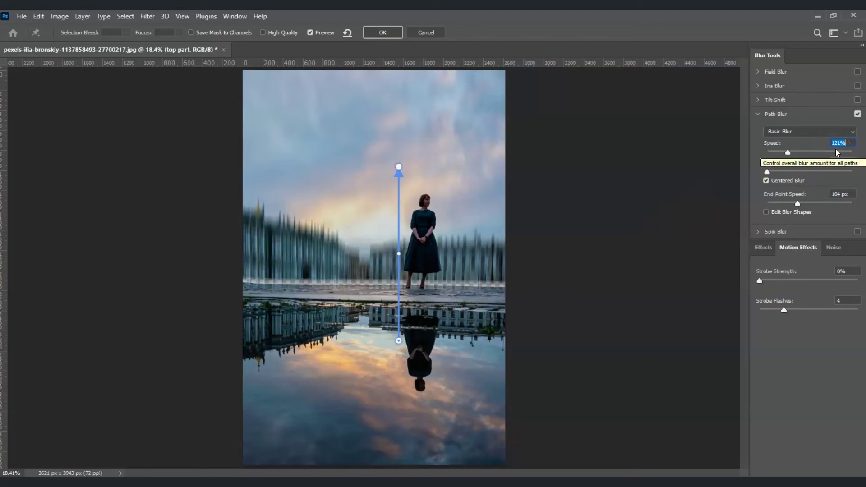
type("130")
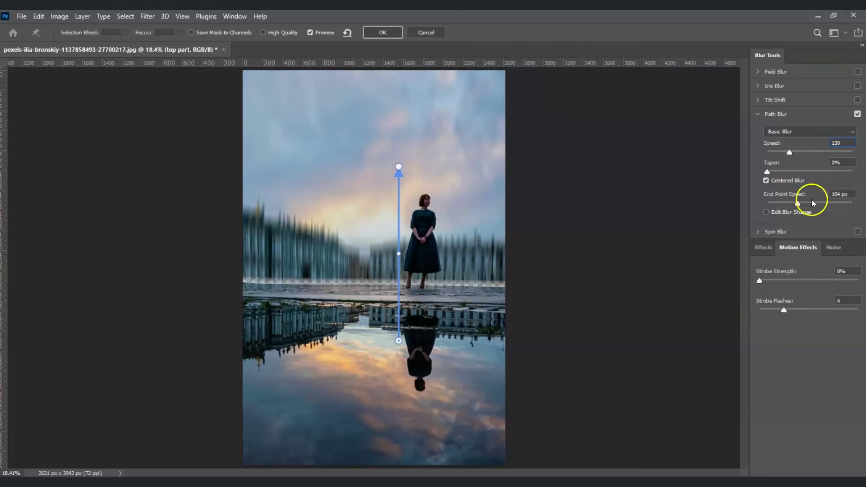
left_click(840, 194)
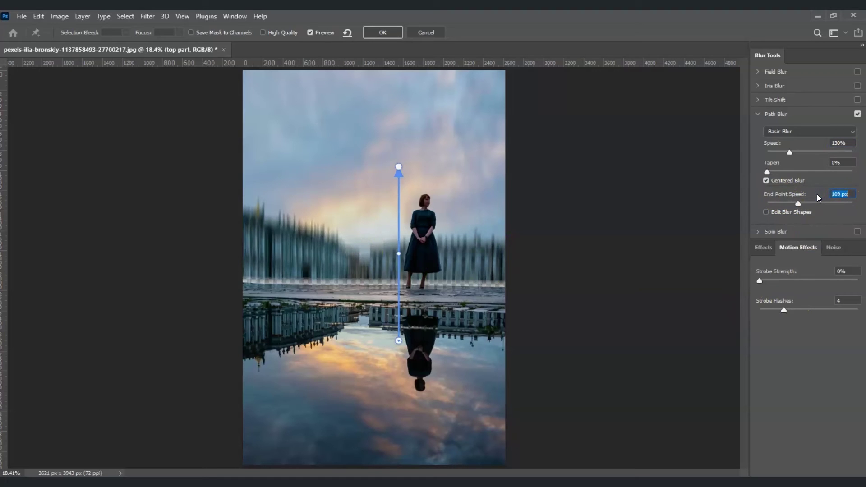
left_click_drag(819, 198, 862, 205)
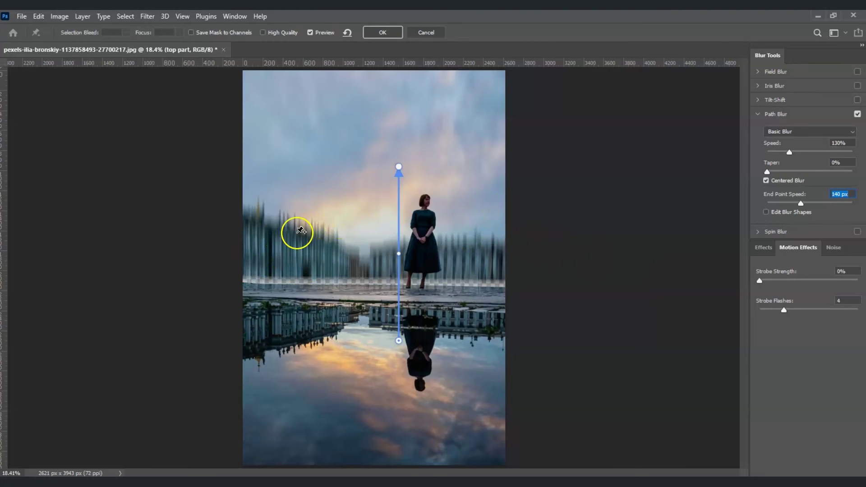
left_click_drag(767, 172, 797, 174)
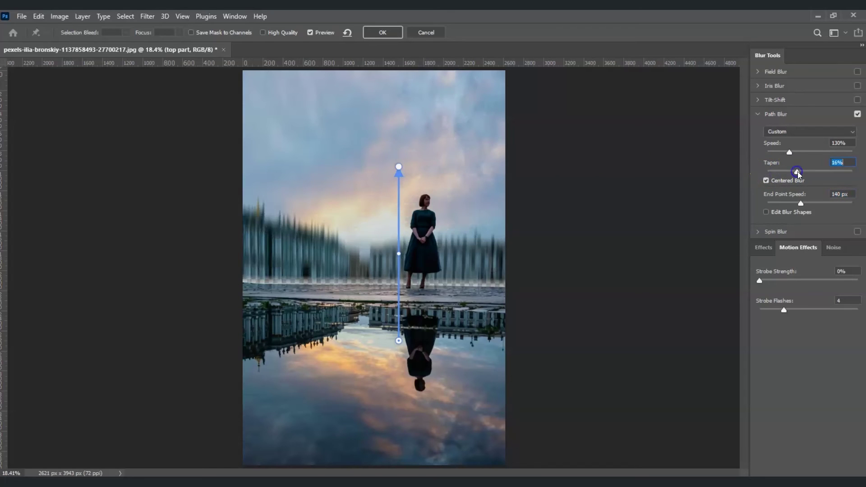
left_click(845, 172)
type("20")
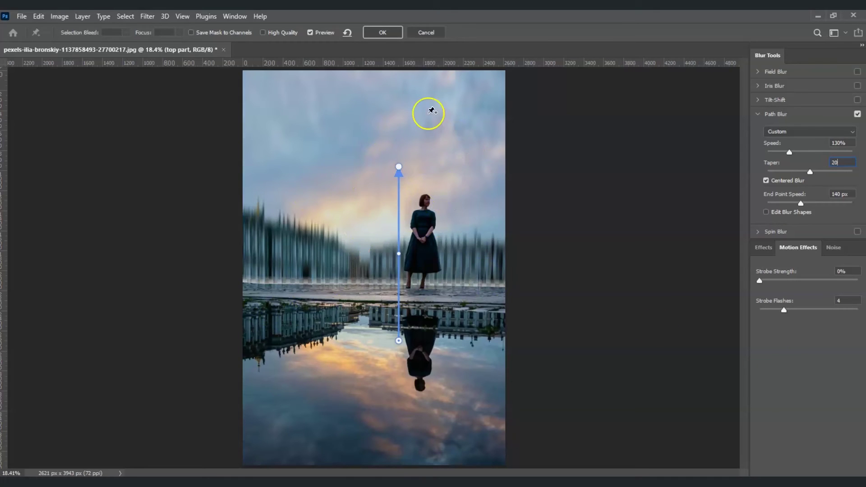
left_click(381, 32)
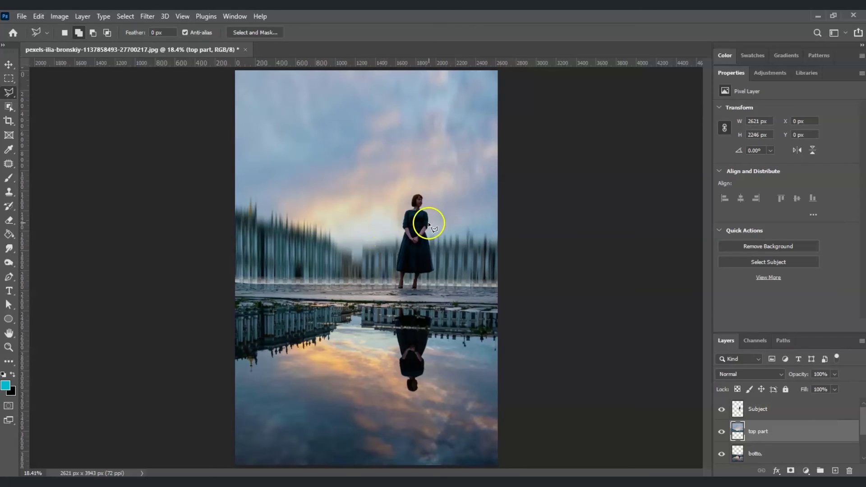
Apply a Motion Blur with 0° angle and 300 px distance to the bottom reflection layer.
left_click(764, 454)
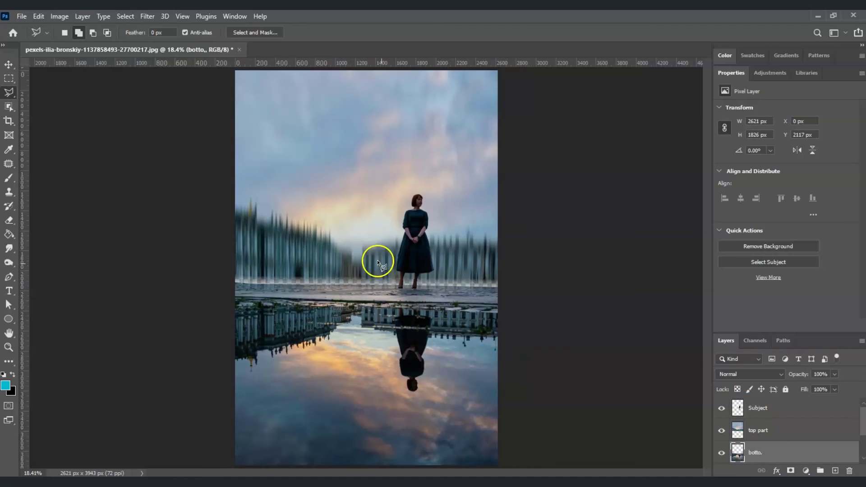
left_click(141, 14)
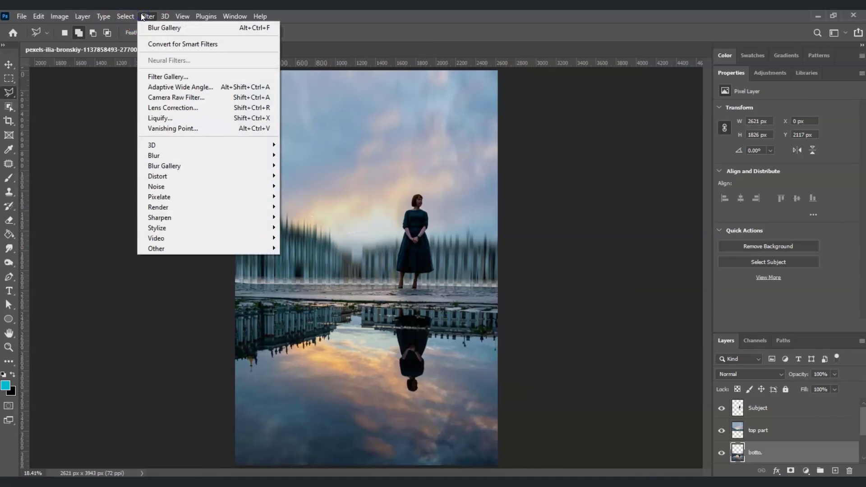
mouse_move(195, 159)
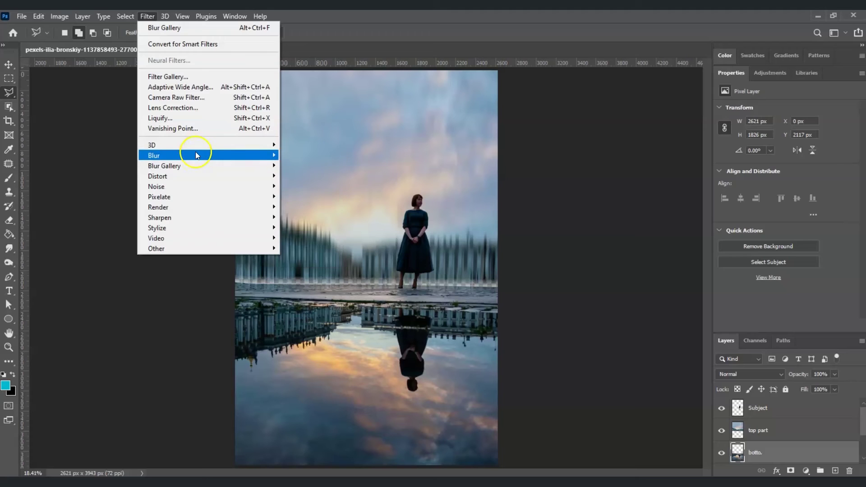
left_click(333, 217)
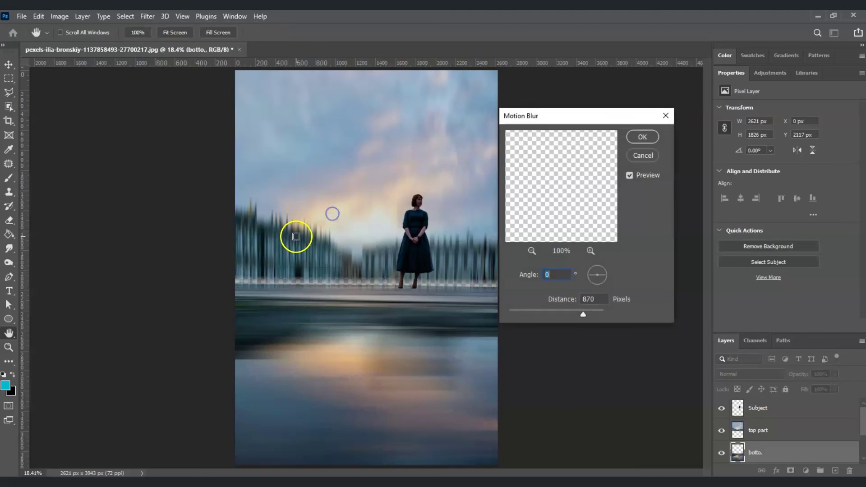
left_click(549, 276)
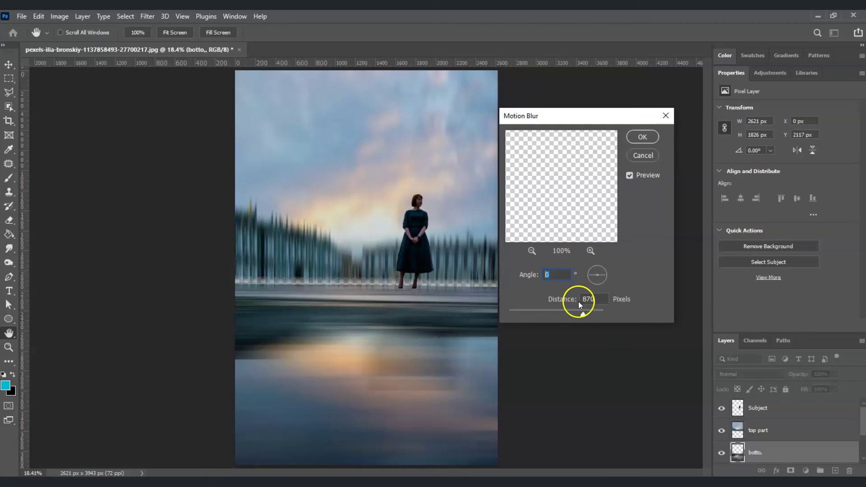
left_click_drag(582, 316, 573, 315)
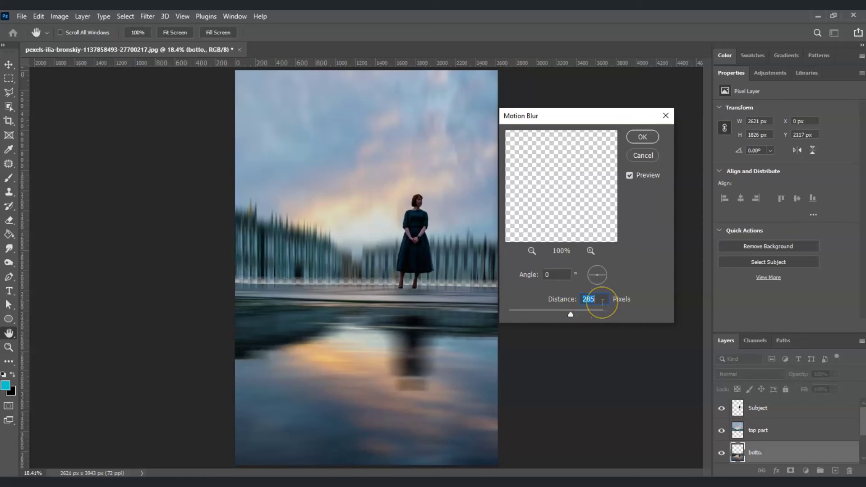
type("300")
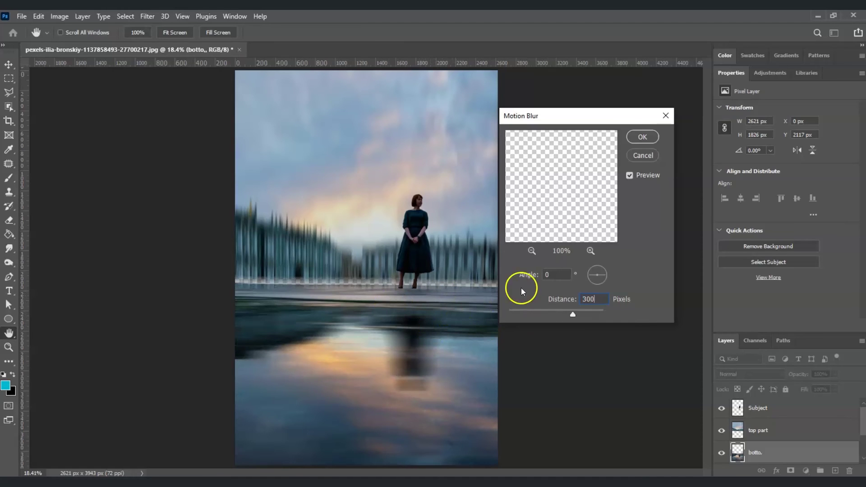
left_click(642, 137)
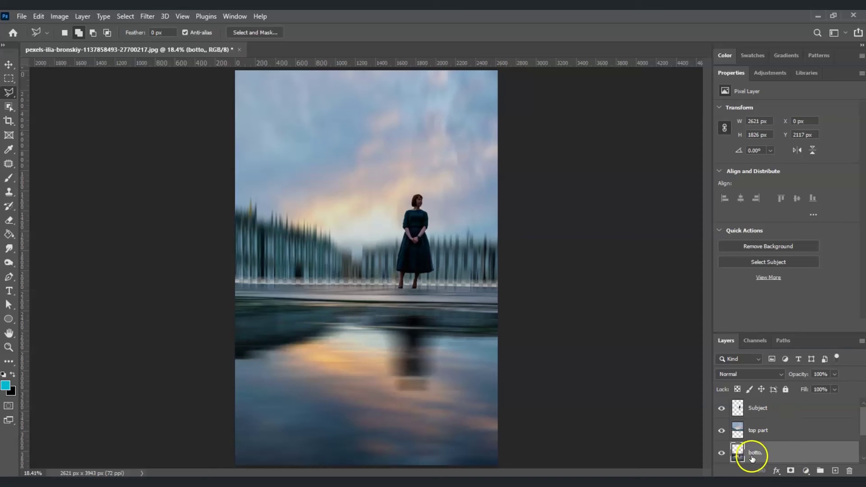
Move the bottom layer above top part, then scale top part to about 103.6% downward.
left_click_drag(792, 450, 808, 420)
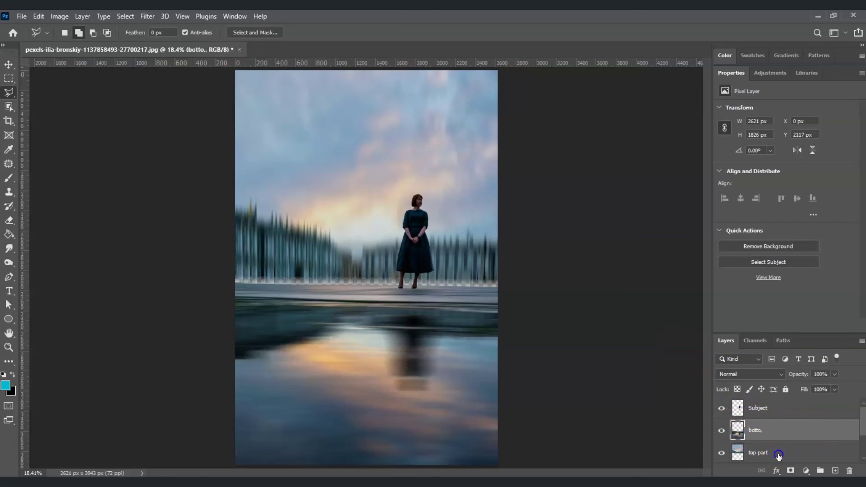
left_click(757, 449)
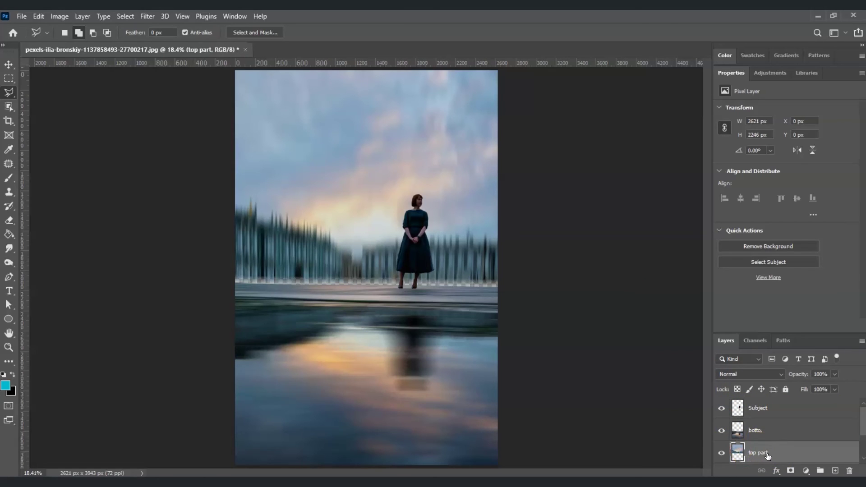
key("ctrl+t")
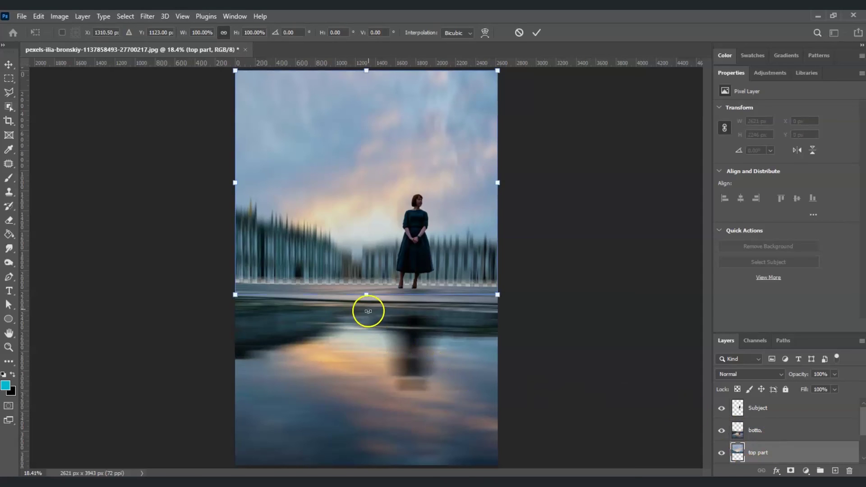
left_click_drag(366, 296, 365, 303)
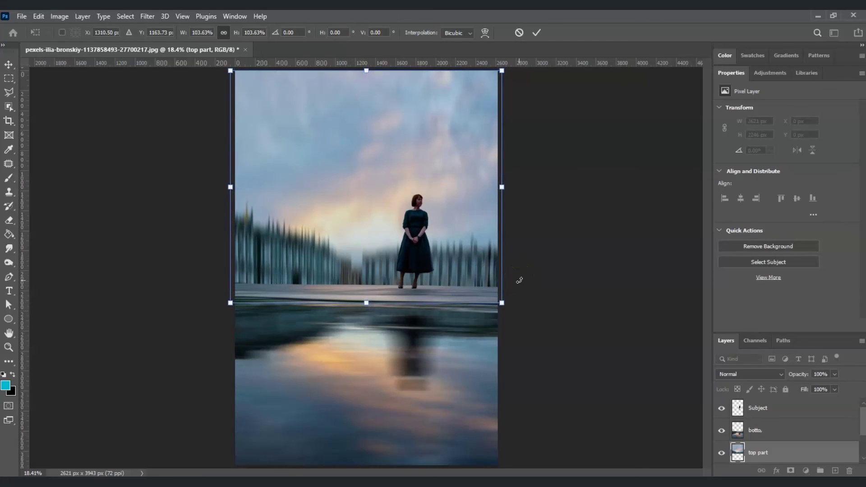
key("Return")
key("l")
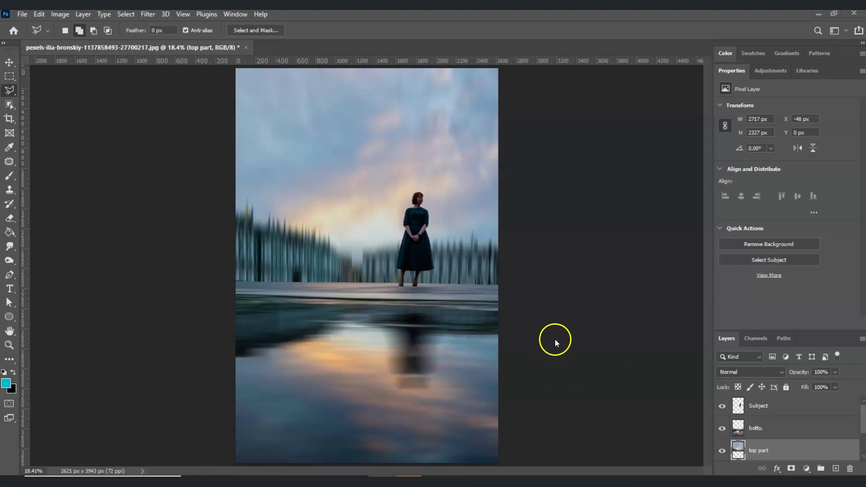
Add a layer mask to the bottom layer and pick the Brush at 70% opacity.
left_click(767, 430)
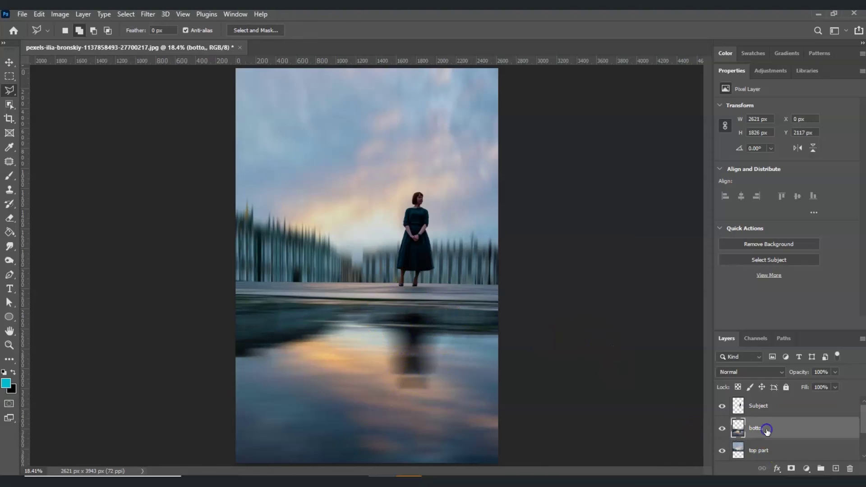
left_click(792, 470)
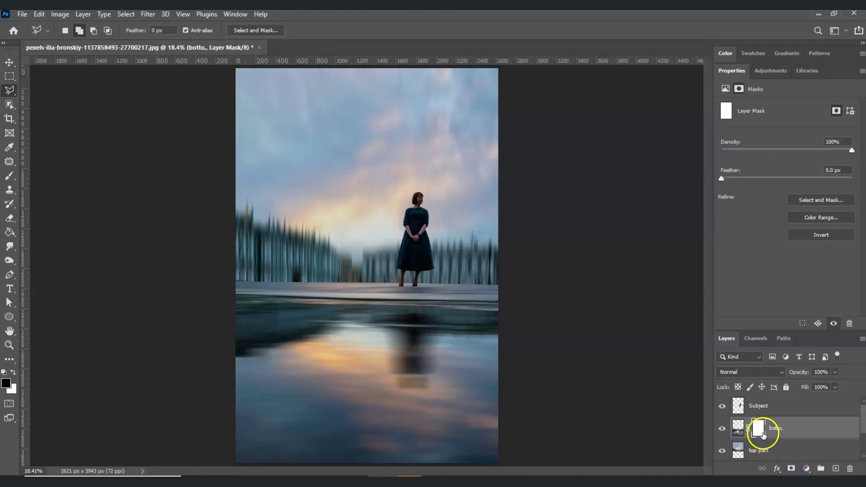
left_click(759, 431)
left_click(759, 431)
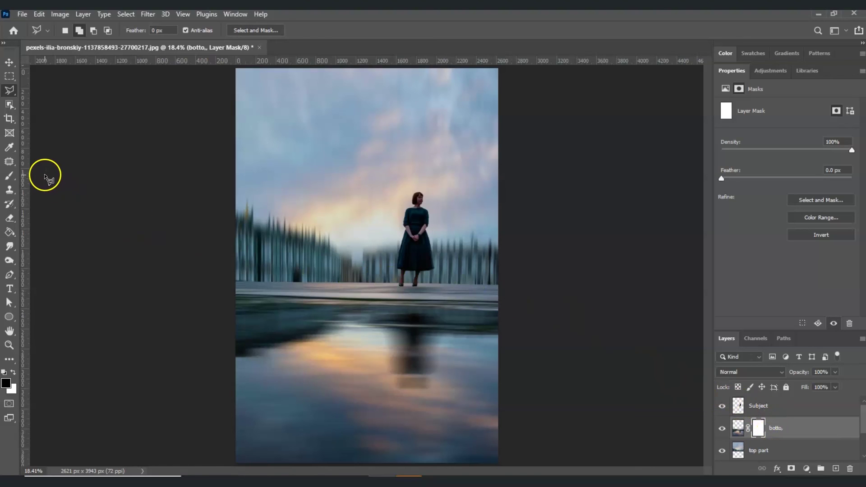
left_click(9, 175)
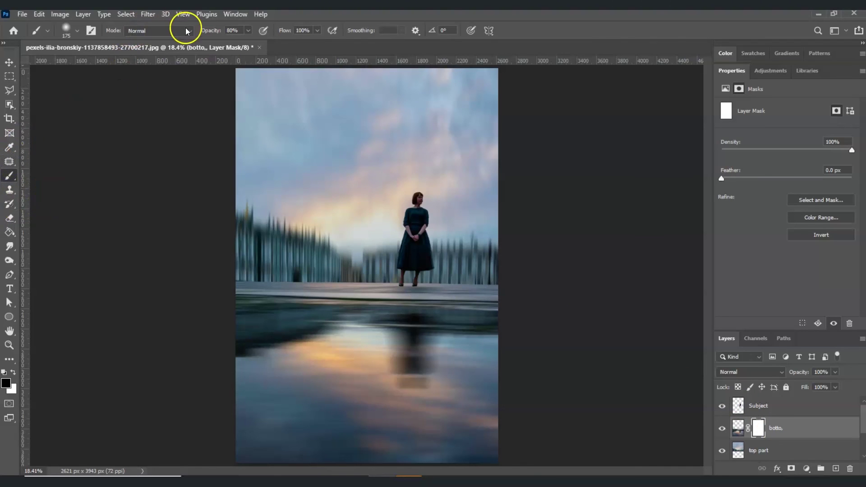
left_click(207, 31)
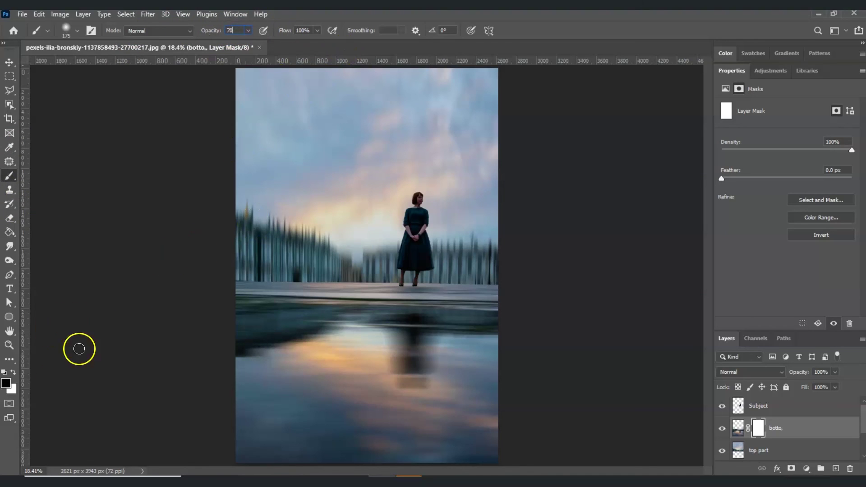
key("Return")
Paint black on the mask over the woman's reflection, then restore blur with white near her feet.
left_click_drag(859, 411, 861, 435)
left_click(732, 449)
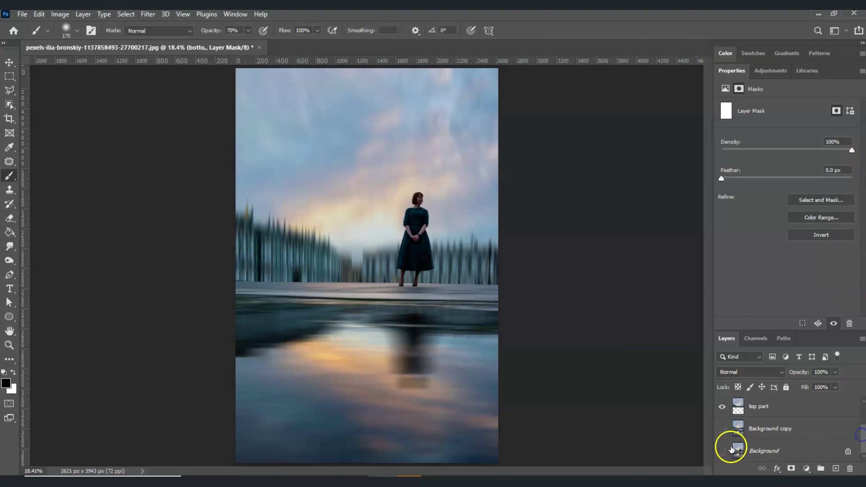
left_click(722, 429)
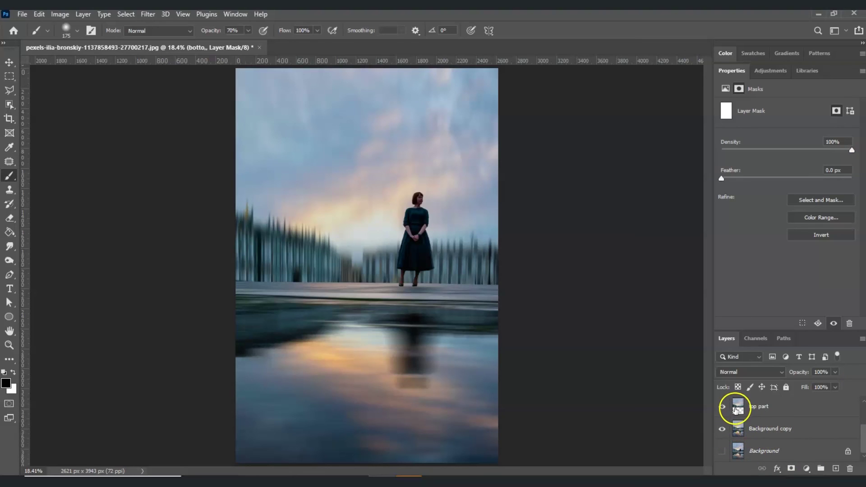
mouse_move(385, 263)
left_mouse_down()
mouse_move(429, 290)
mouse_move(405, 288)
mouse_move(401, 300)
mouse_move(409, 303)
mouse_move(394, 310)
mouse_move(421, 348)
left_mouse_up()
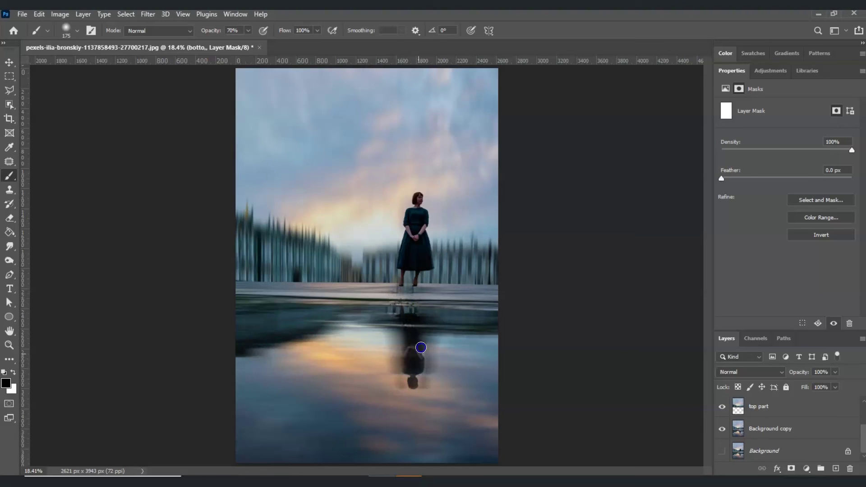
key("x")
mouse_move(418, 383)
left_mouse_down()
mouse_move(423, 322)
mouse_move(408, 276)
left_mouse_up()
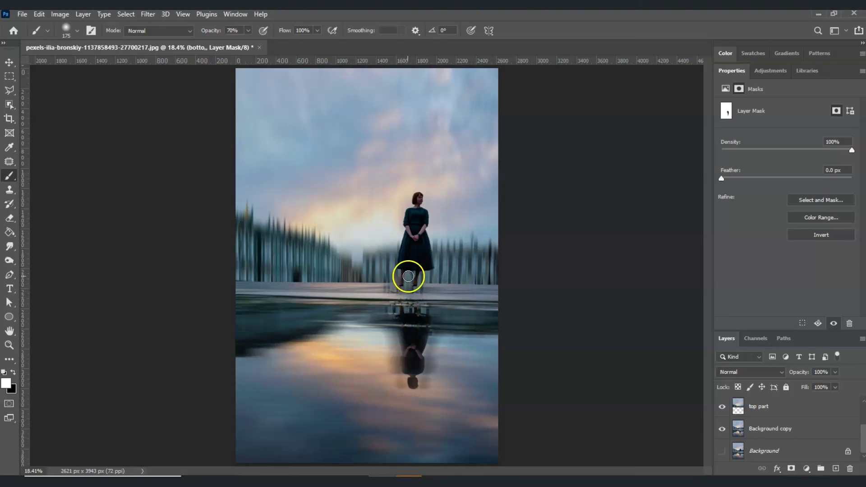
key("z")
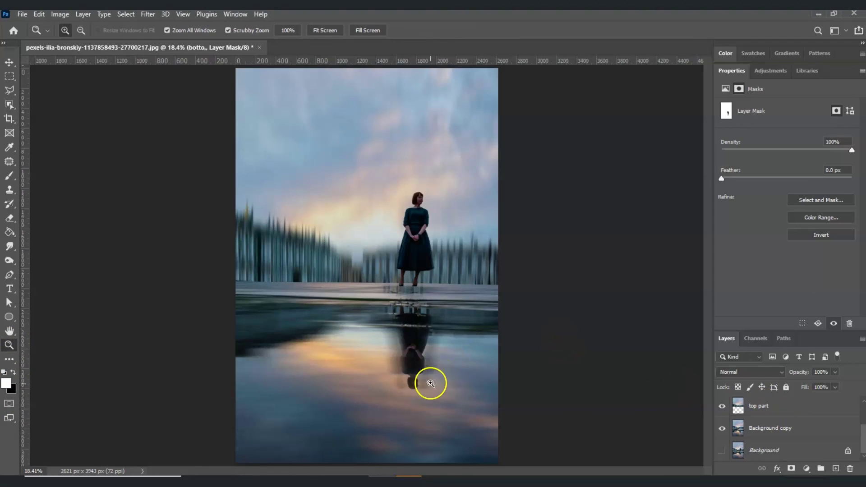
scroll(848, 421, "up", 3)
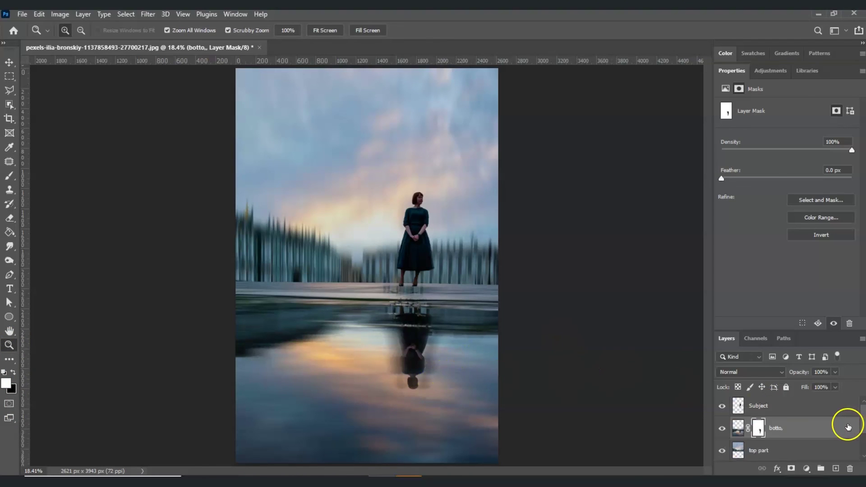
left_click(722, 408)
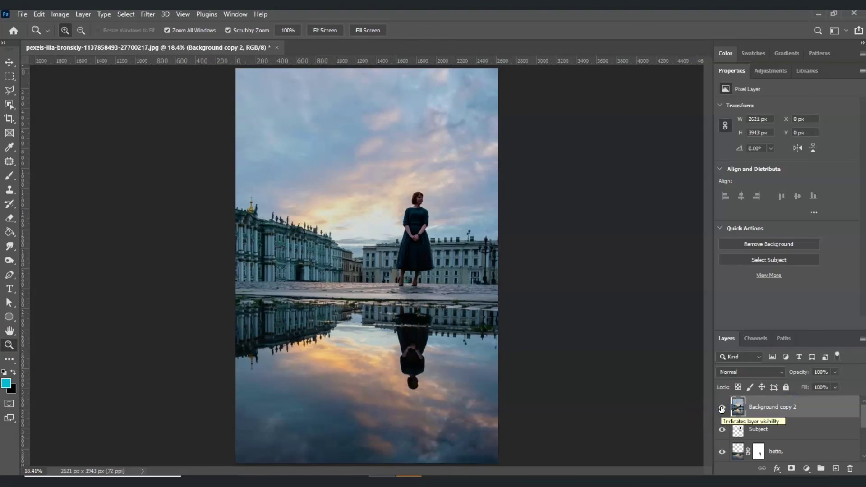
left_click(722, 408)
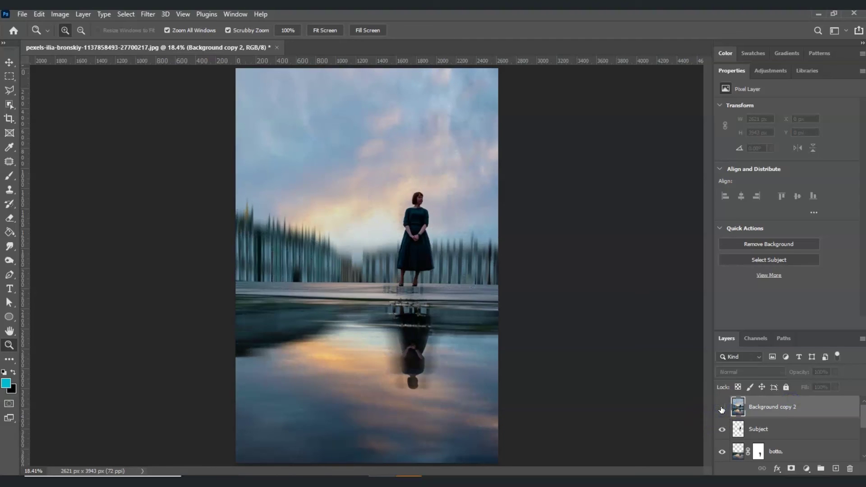